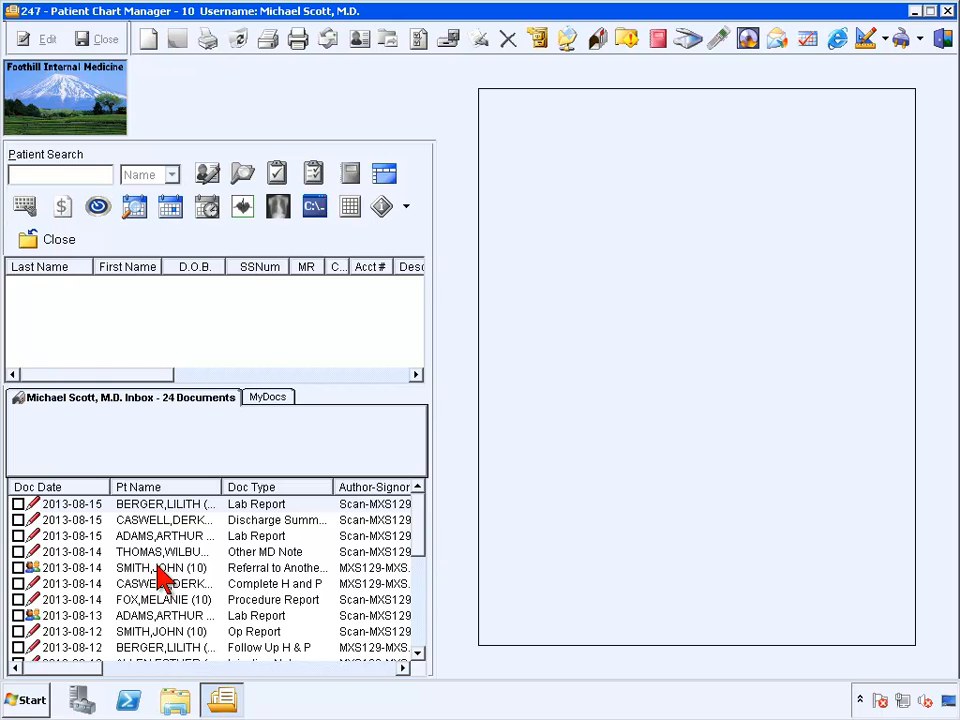
Sign the first two inbox documents dated 2013-08-15, a lab report and a discharge summary
click(180, 513)
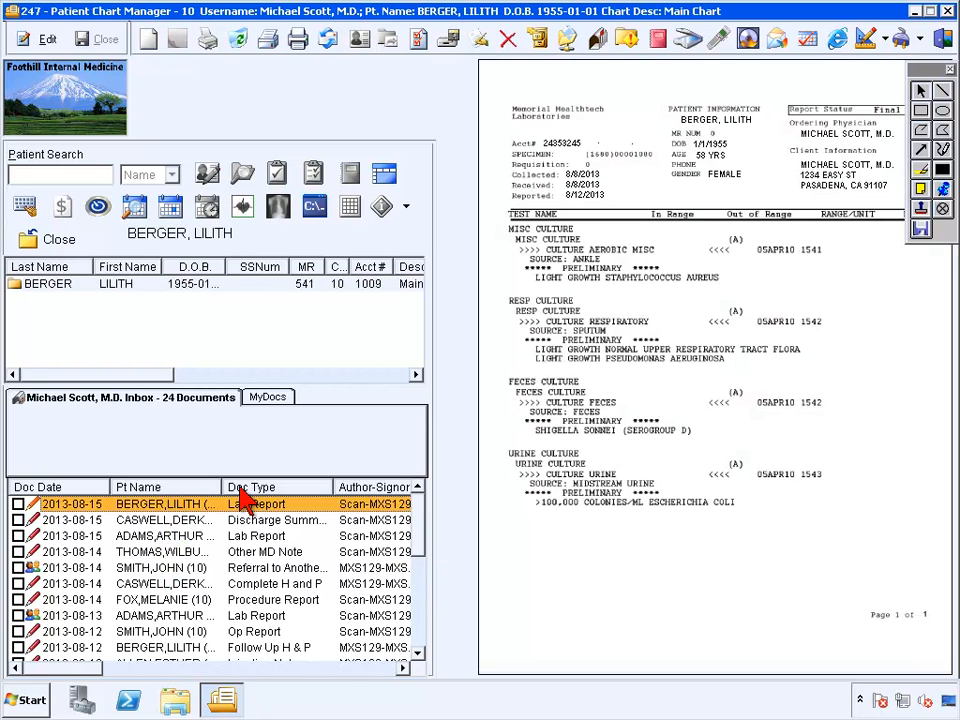
click(483, 40)
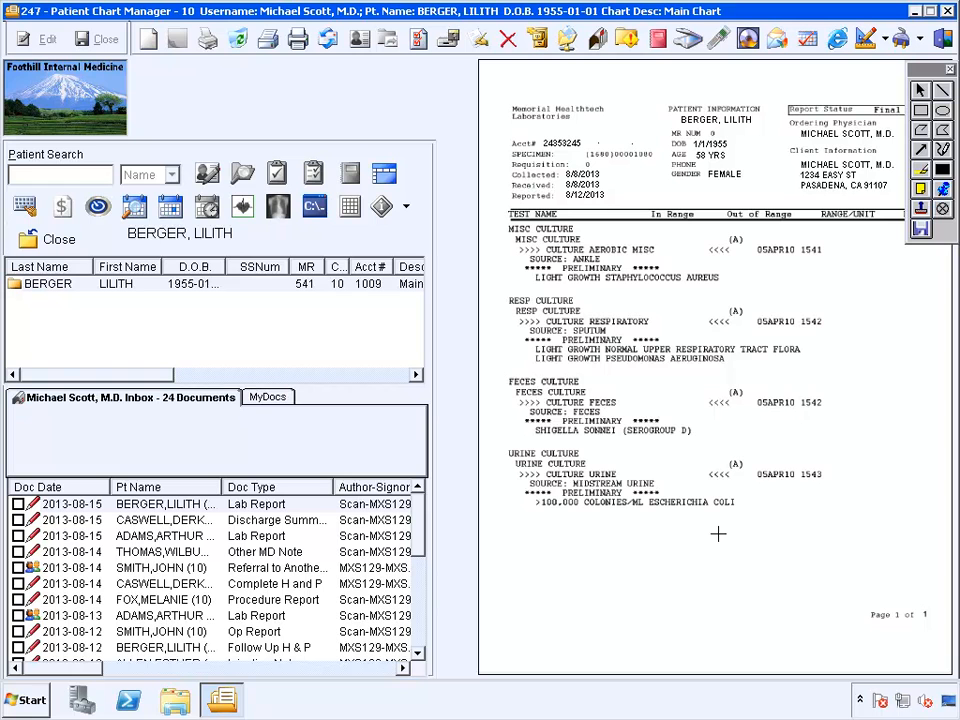
click(666, 537)
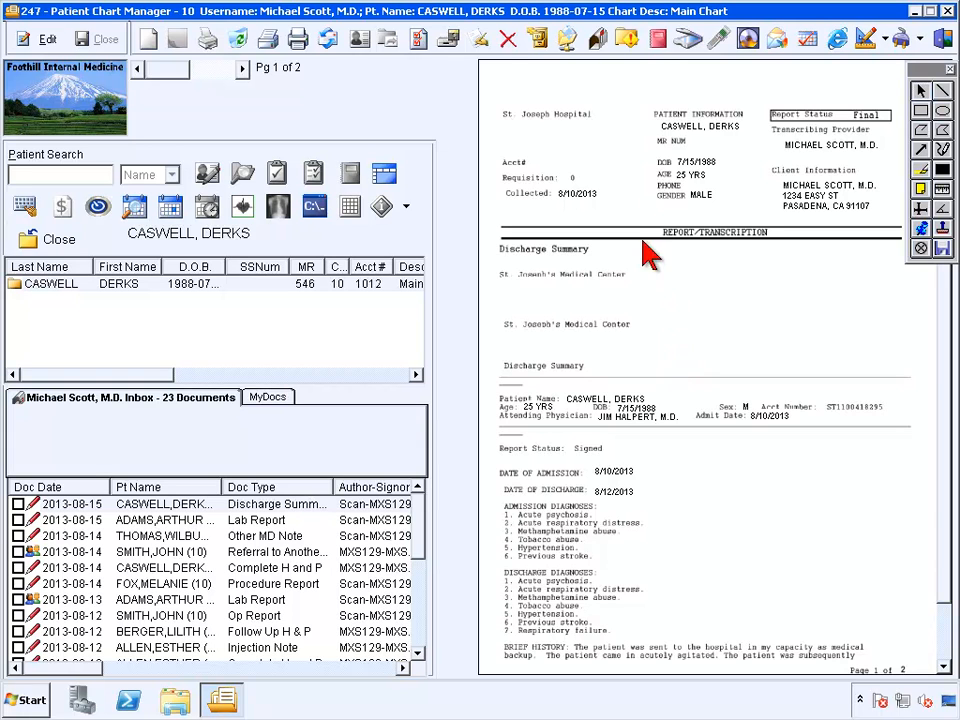
click(484, 42)
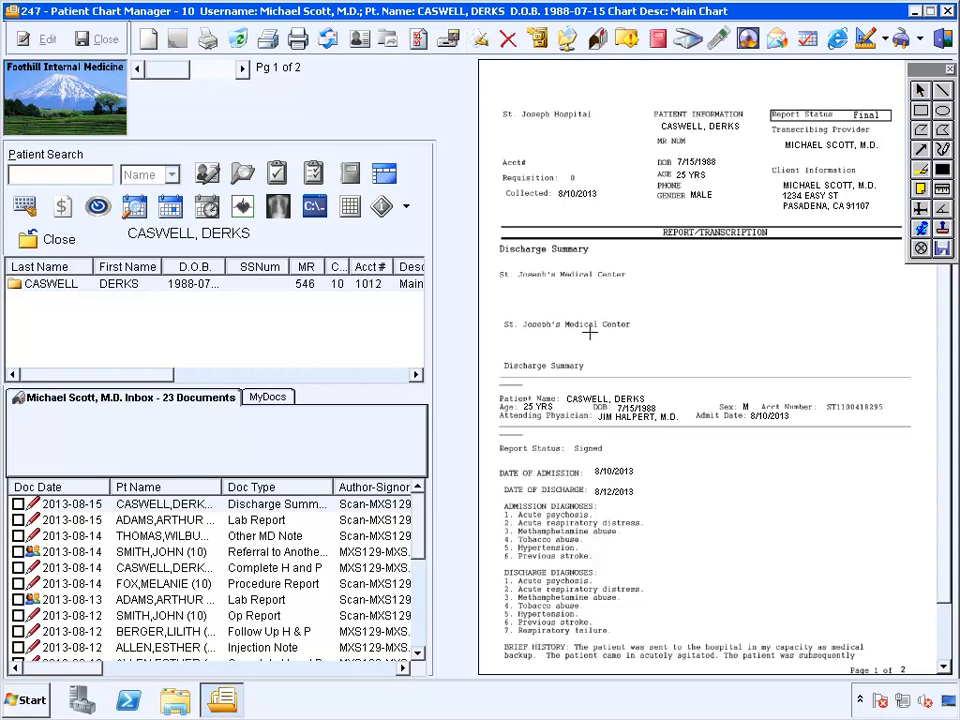
click(718, 542)
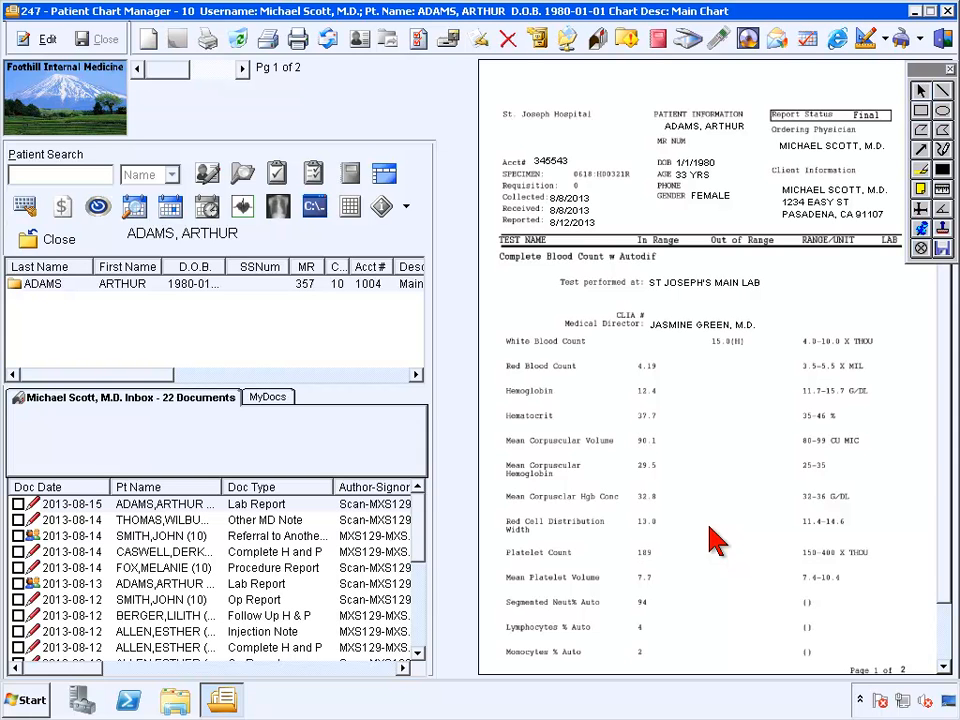
Handwrite "note" in red on the lab report and add a yellow sticky note ending "Please schedule appointment to discuss lab results. message"
click(942, 150)
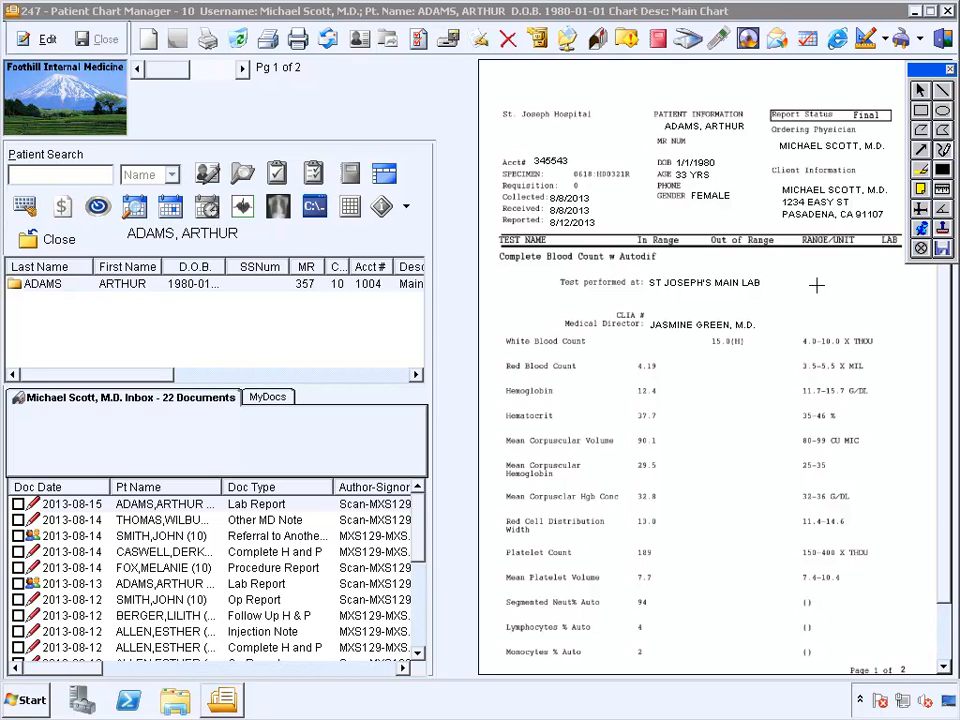
mouse_move(818, 314)
mouse_down()
mouse_move(848, 284)
mouse_move(877, 293)
mouse_up()
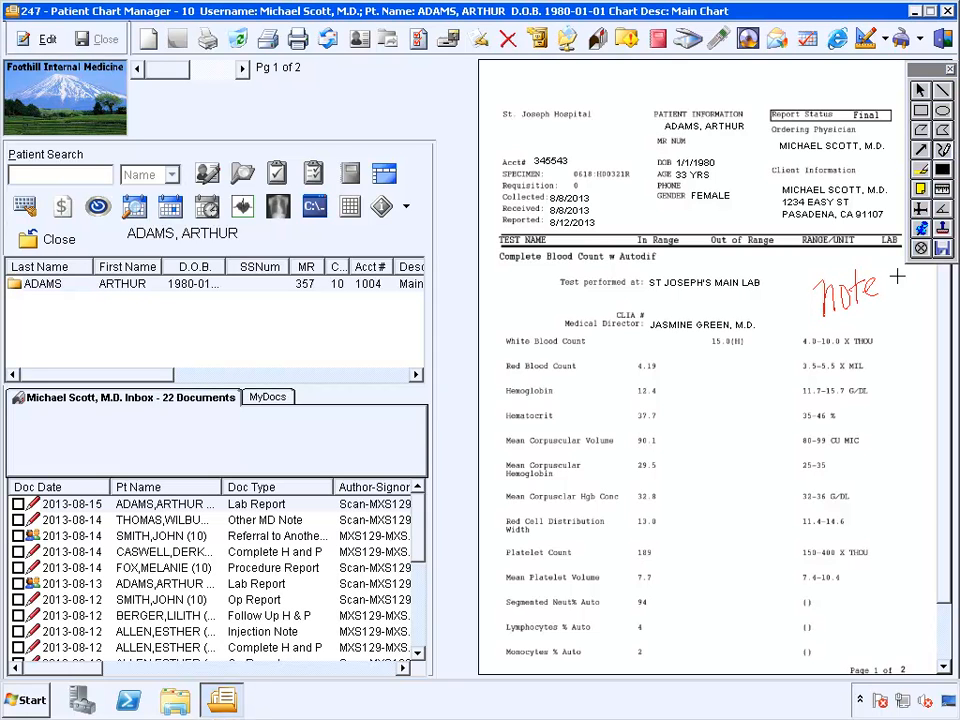
click(920, 190)
drag(593, 398, 855, 592)
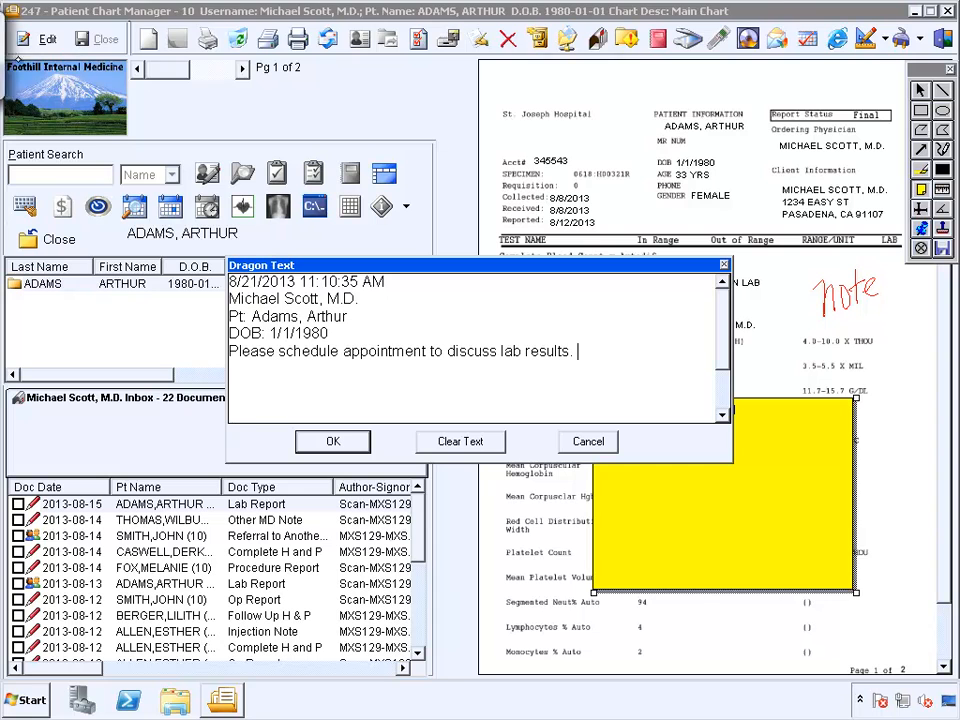
click(7, 45)
drag(300, 66, 329, 72)
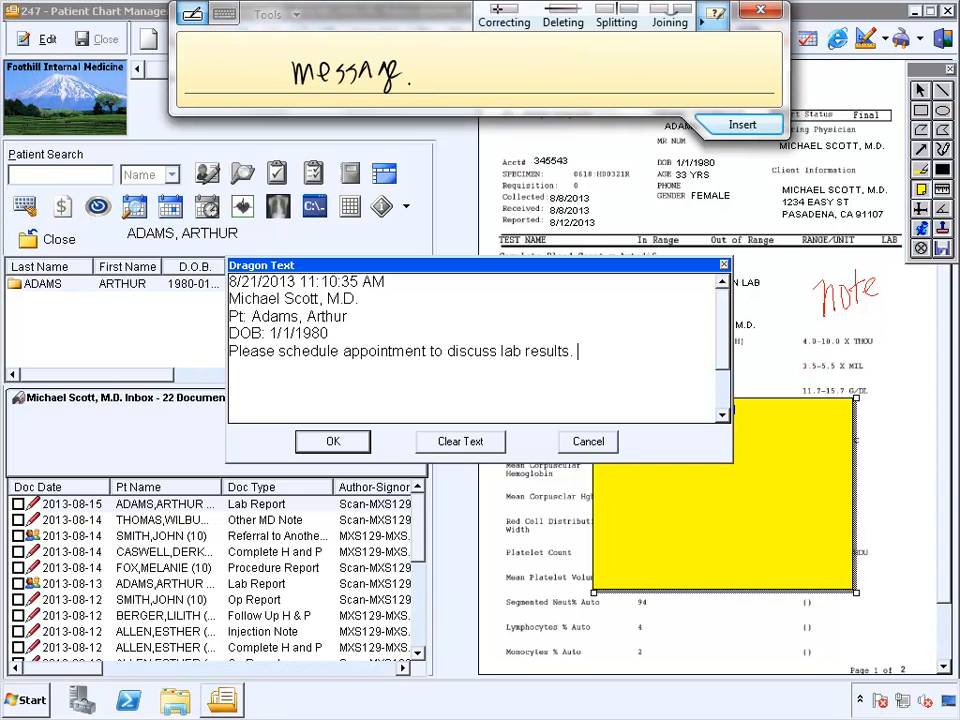
click(742, 124)
click(750, 12)
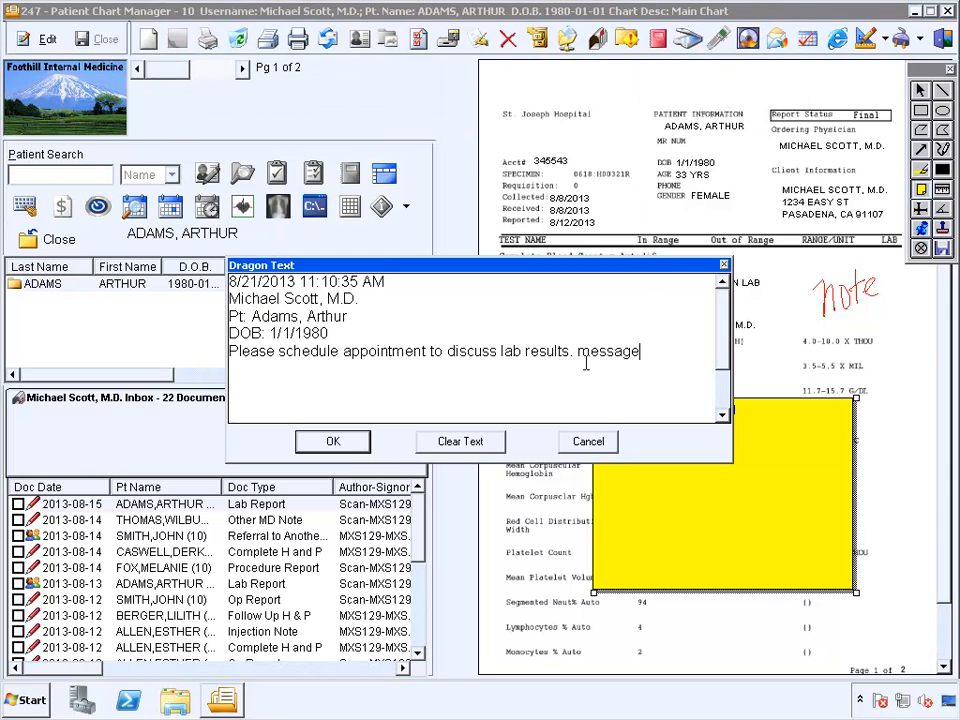
click(345, 441)
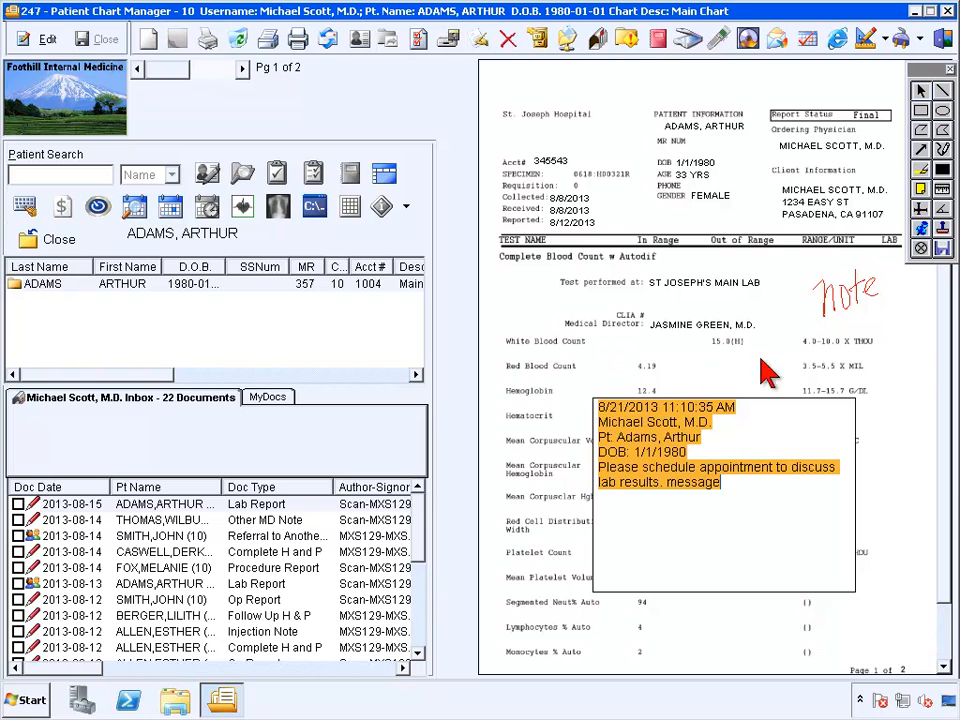
click(795, 358)
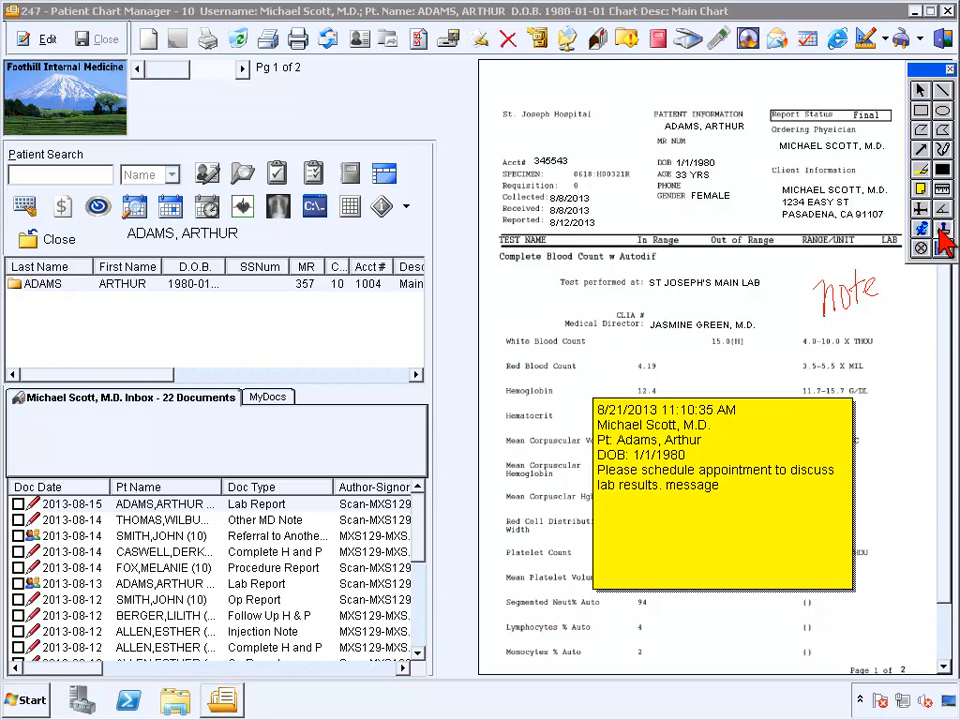
Place the custom "Schedule Lab Appointment" stamp above the lab report's heading and save the annotations
click(942, 246)
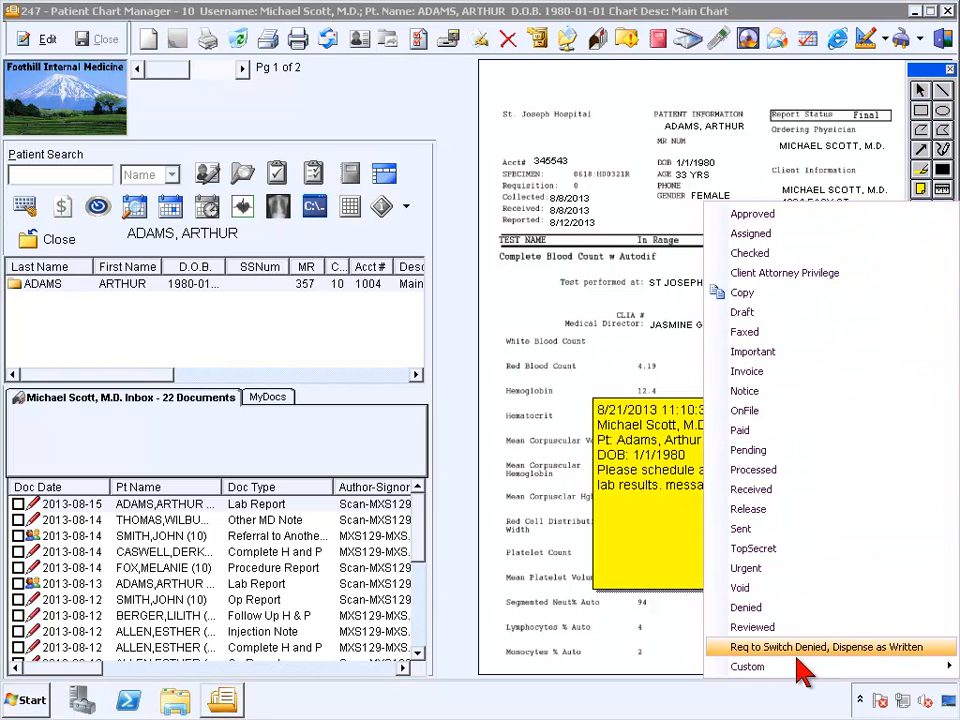
mouse_move(728, 672)
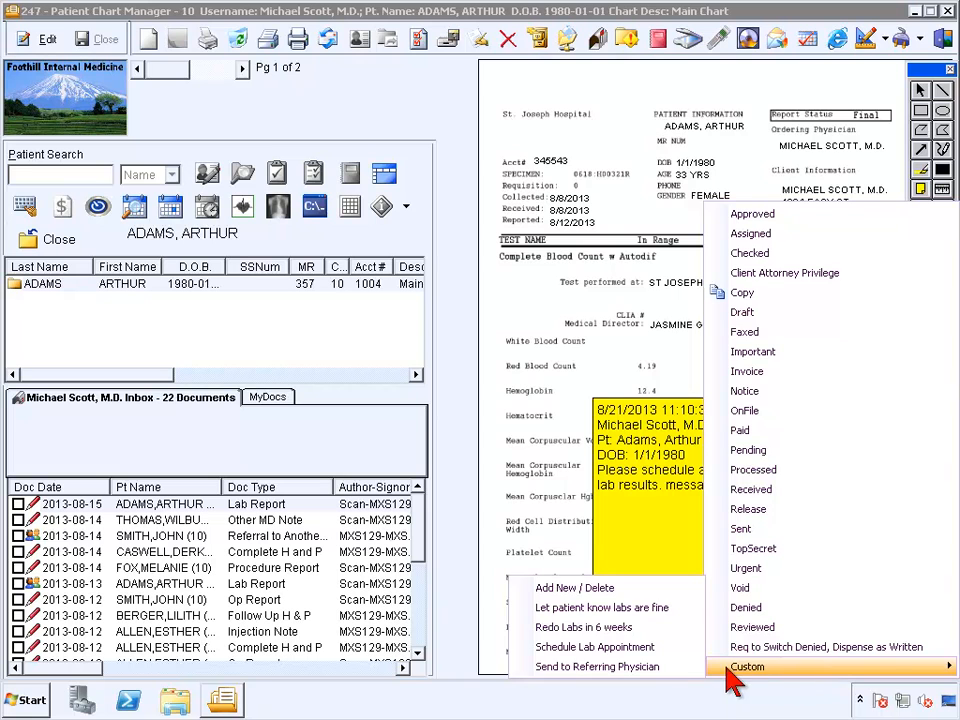
click(650, 648)
drag(567, 70, 648, 85)
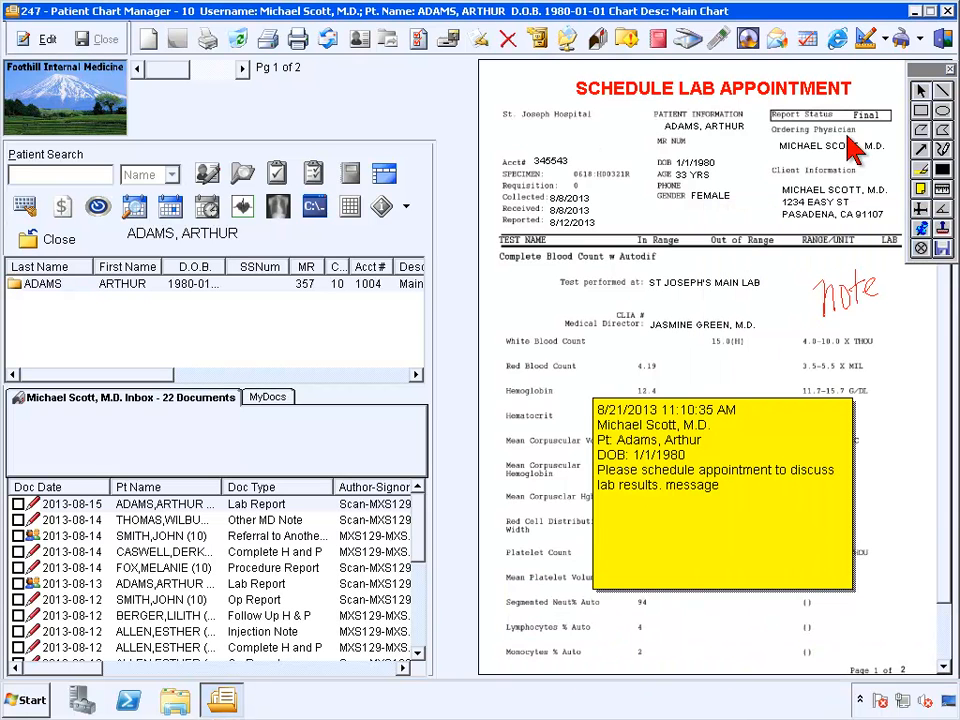
click(943, 248)
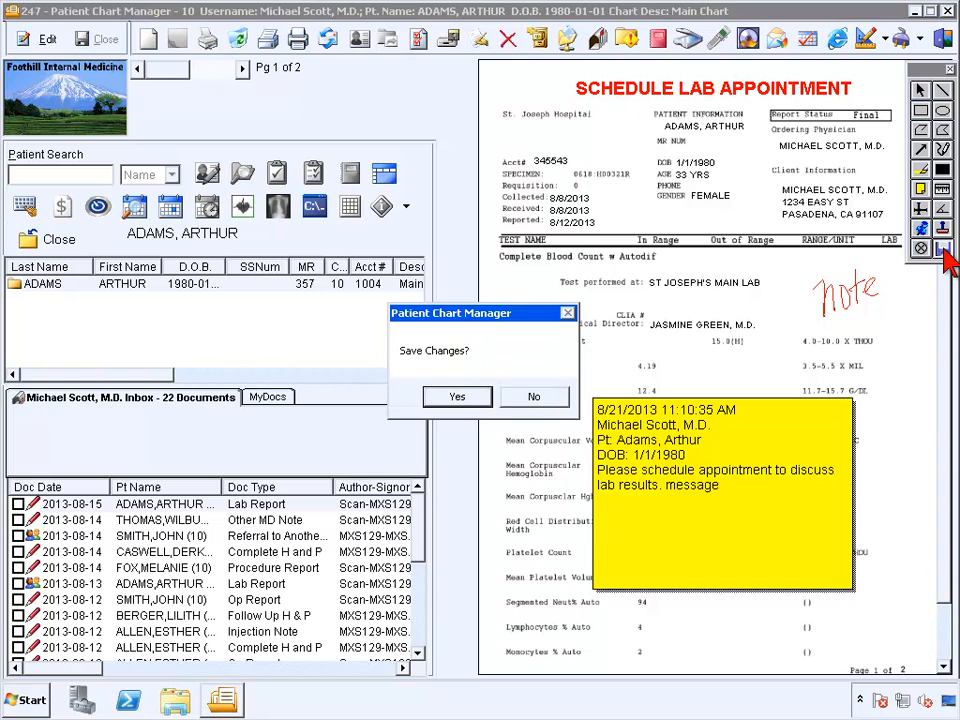
click(476, 400)
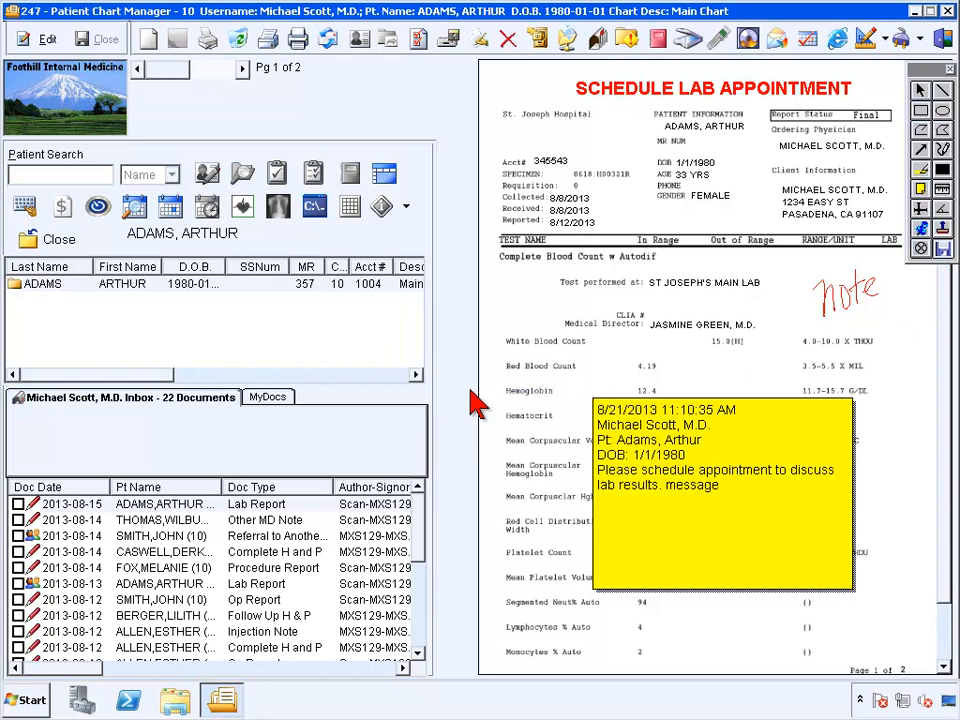
Send the annotated lab report to the mailbox of the user listed directly below Billing
right_click(253, 511)
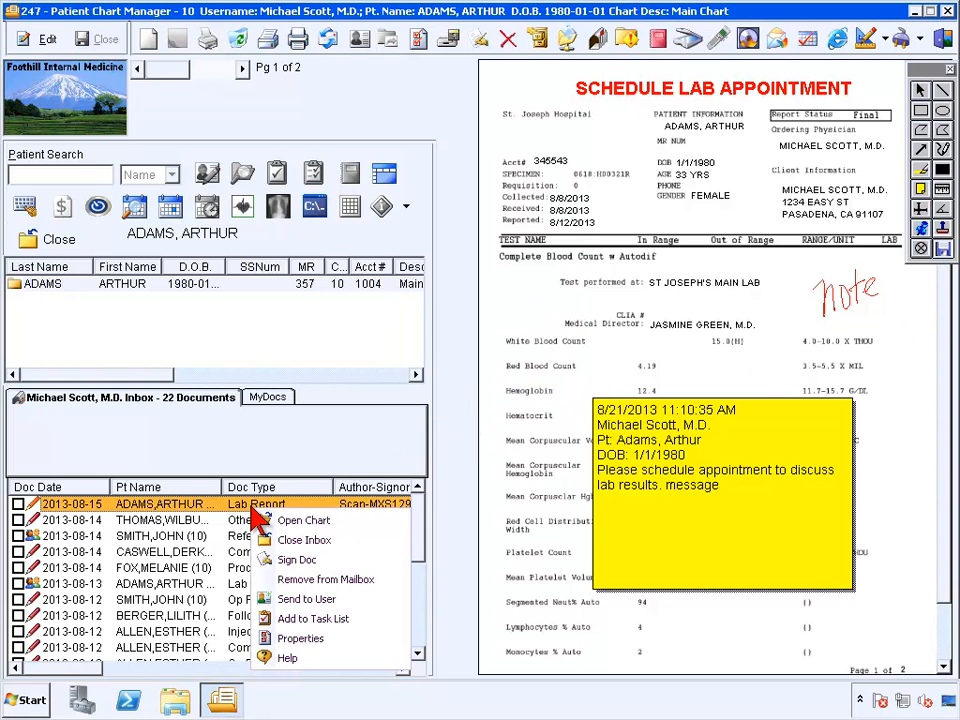
click(289, 601)
click(106, 127)
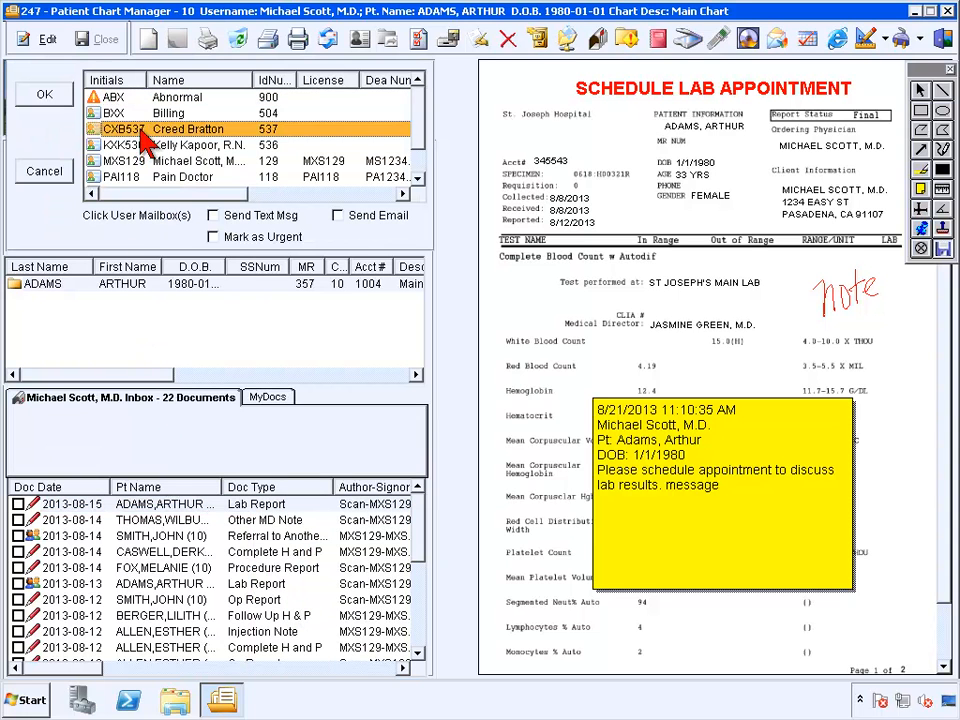
click(46, 92)
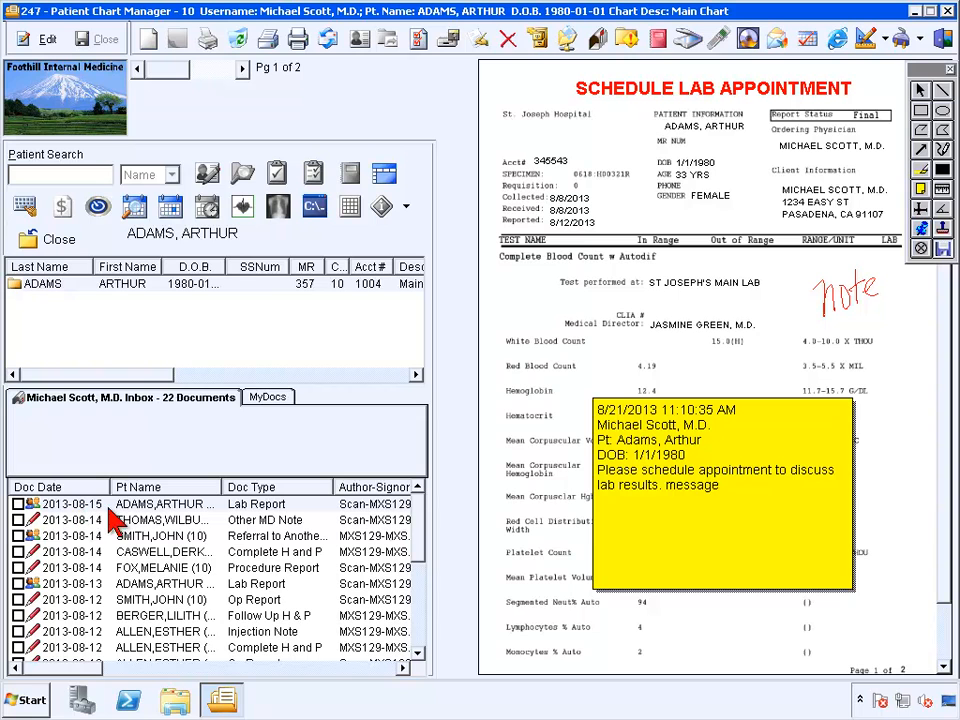
Create a task from the lab report with the notes "Please schedule appointment to discuss lab results. orders"
right_click(165, 505)
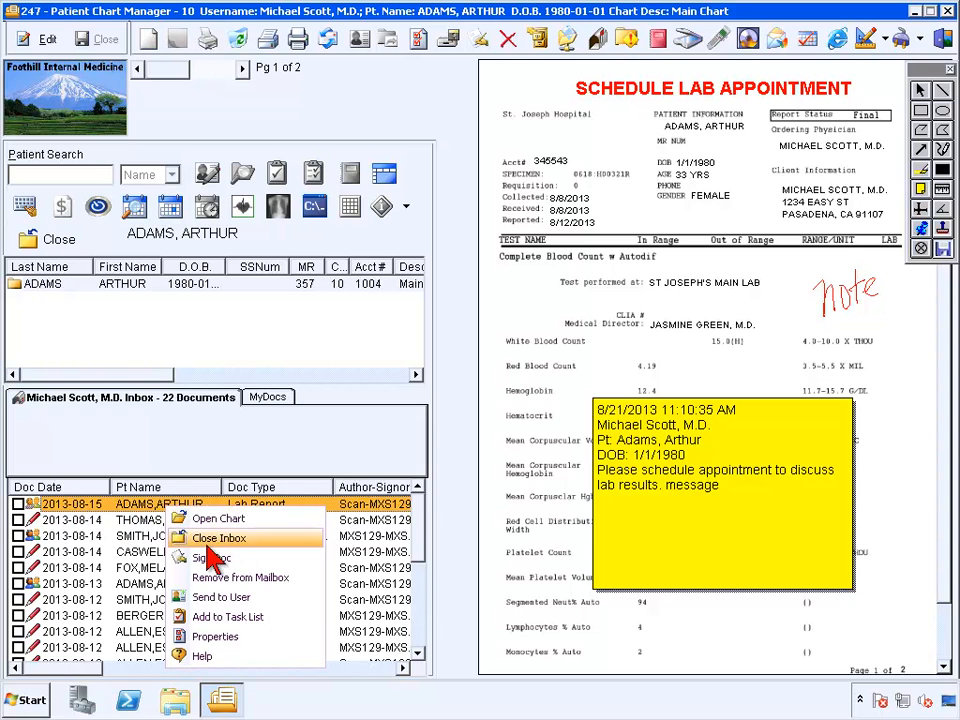
click(208, 618)
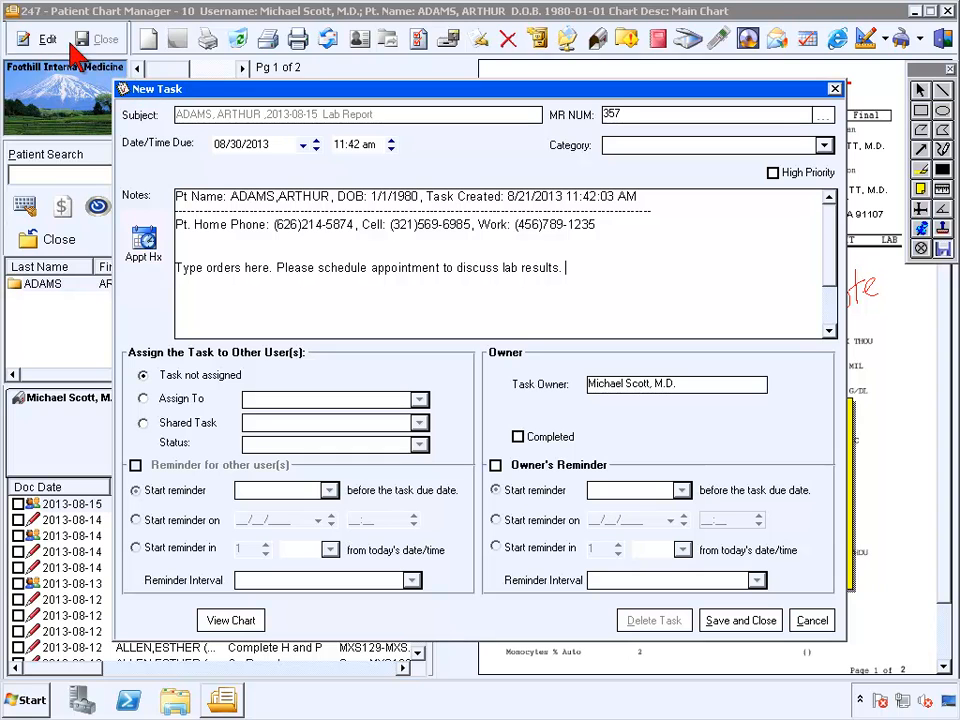
click(14, 48)
mouse_move(352, 59)
mouse_down()
mouse_move(345, 79)
mouse_move(354, 60)
mouse_up()
drag(361, 57, 367, 70)
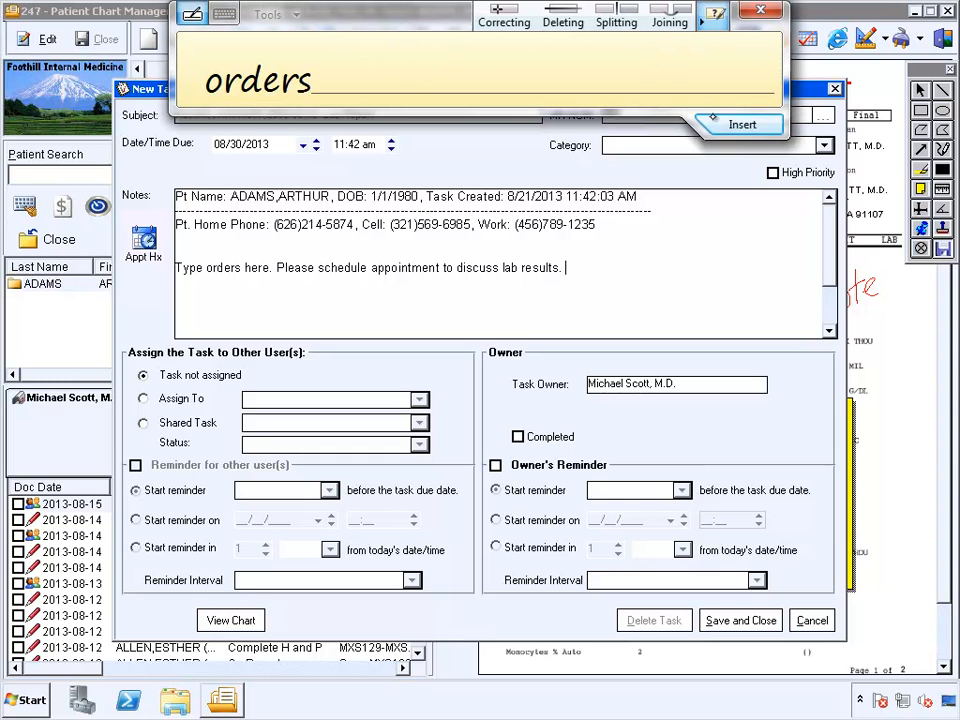
click(742, 124)
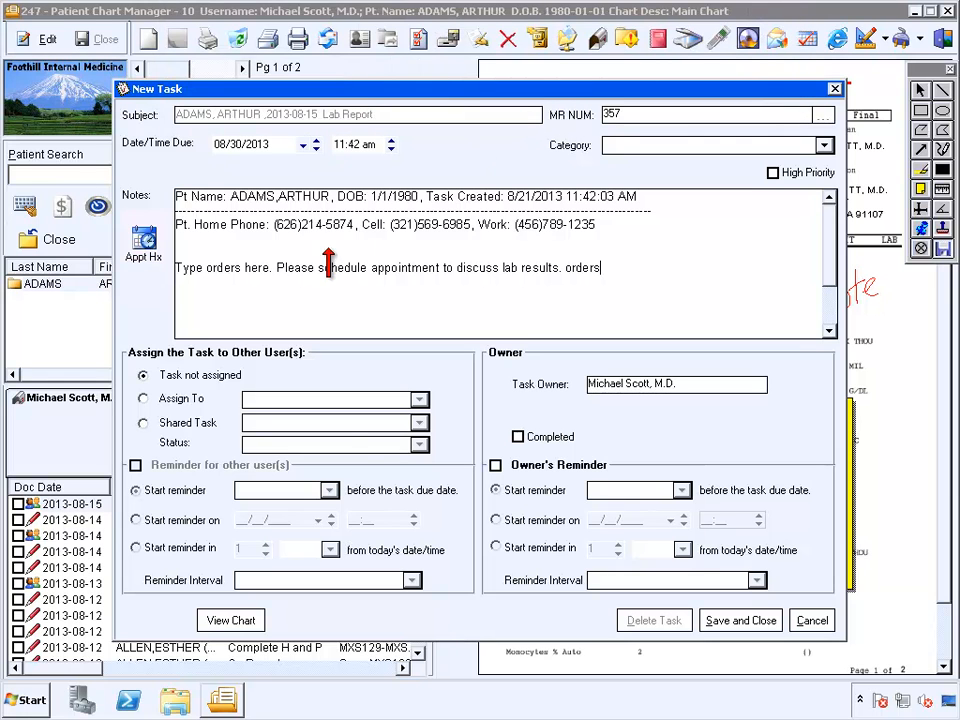
Assign the task to the first listed user, with a reminder starting on 08/26/2013 and a reminder interval of 1 Hour
click(143, 398)
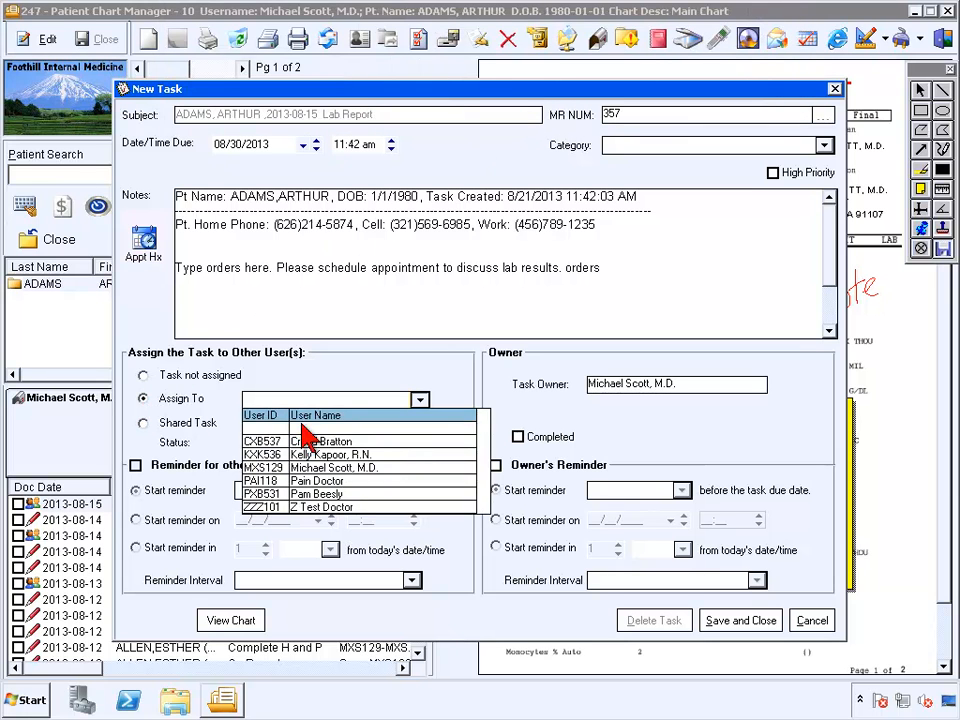
click(306, 441)
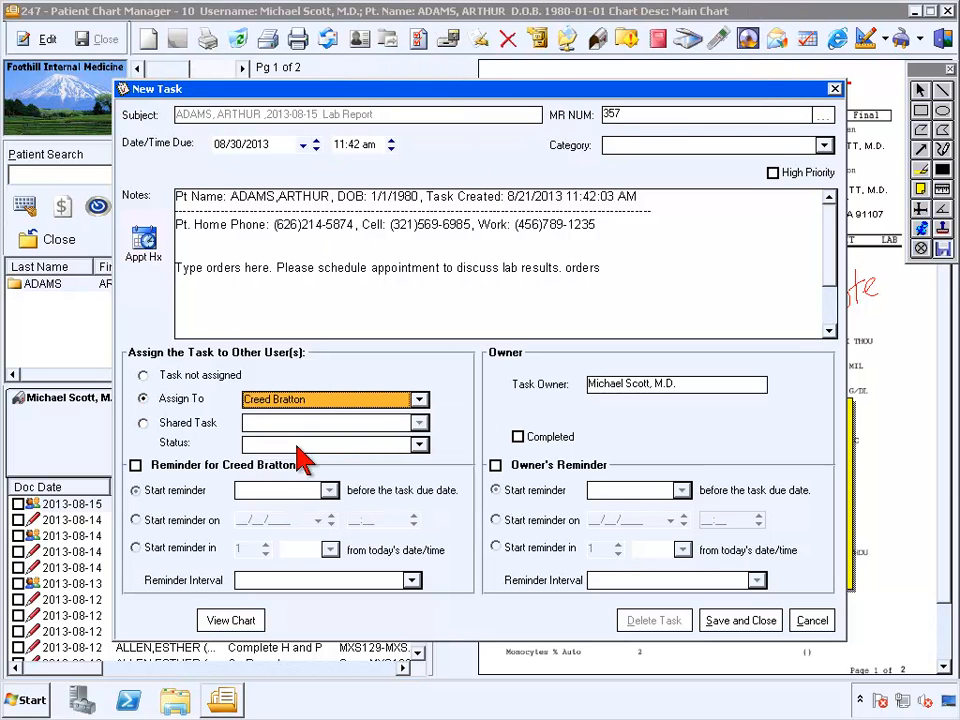
click(135, 465)
click(136, 520)
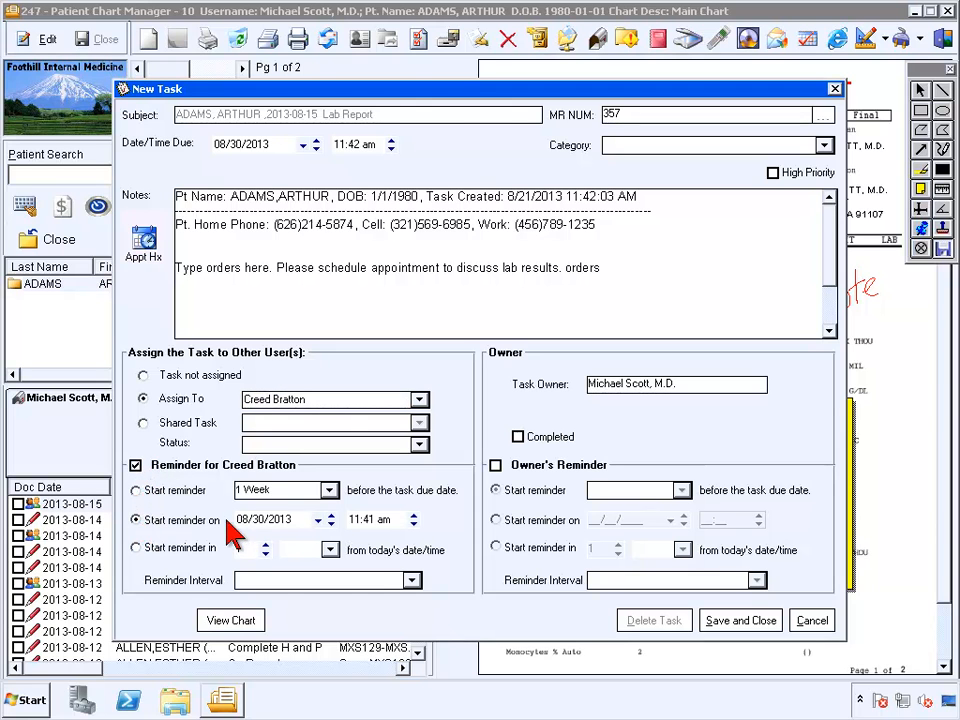
click(318, 520)
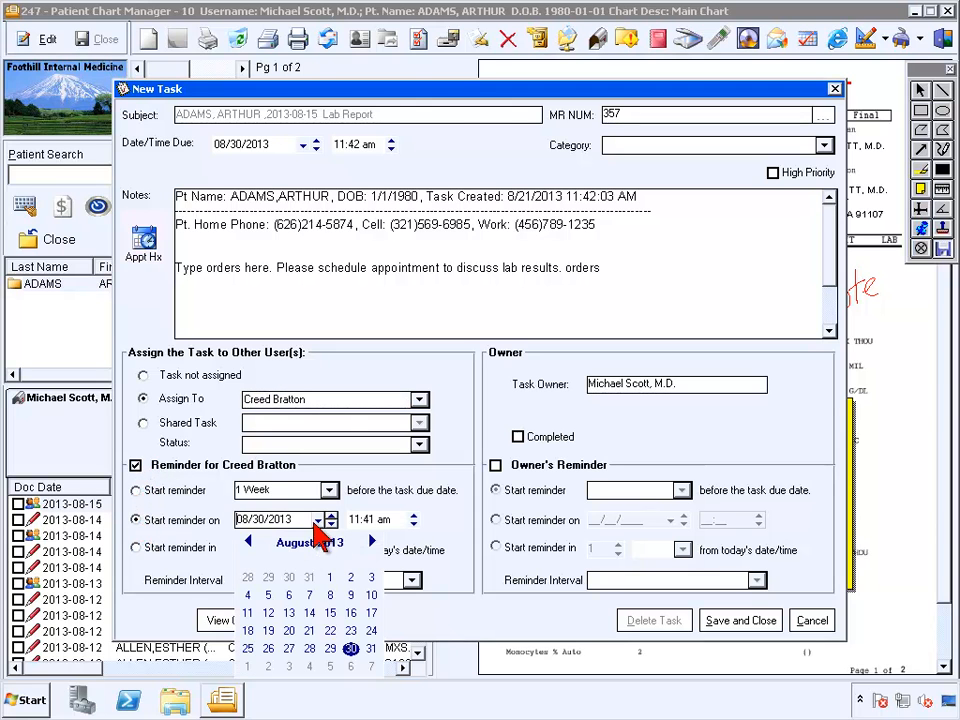
click(268, 648)
click(245, 582)
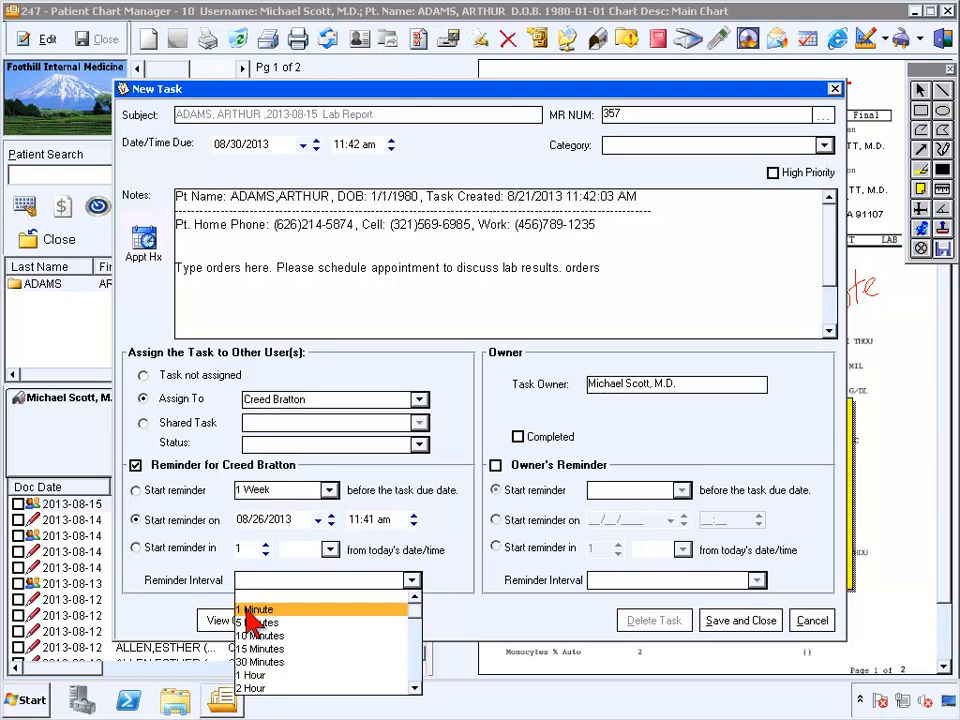
click(250, 665)
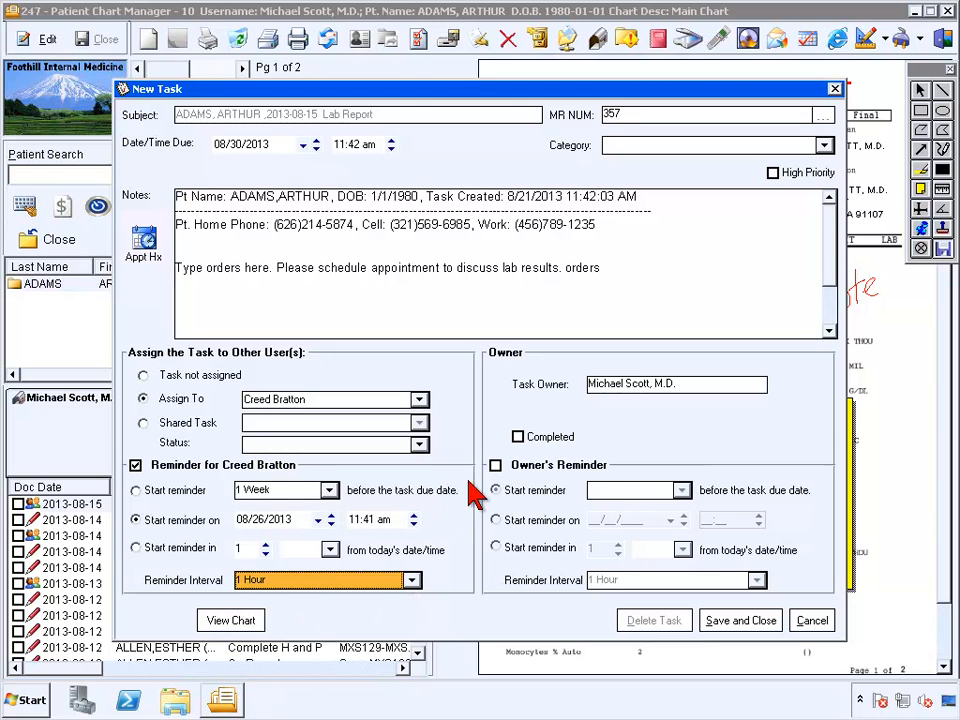
Add an owner's reminder starting on 08/29/2013 with a 4 Hour interval, and save the task
click(495, 466)
click(496, 520)
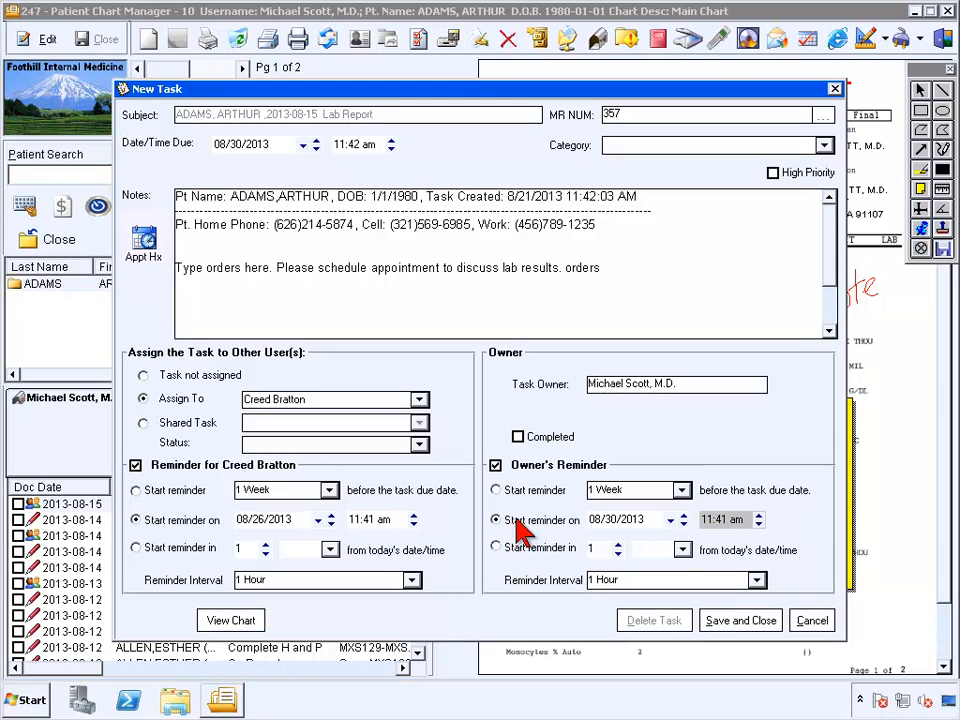
click(670, 520)
click(682, 648)
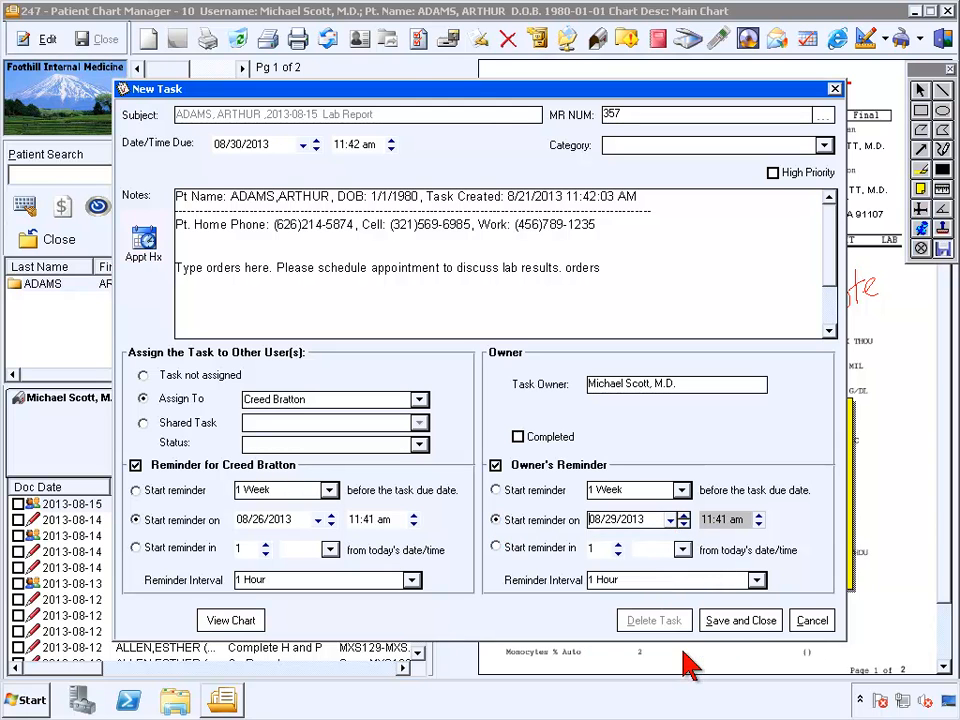
click(654, 580)
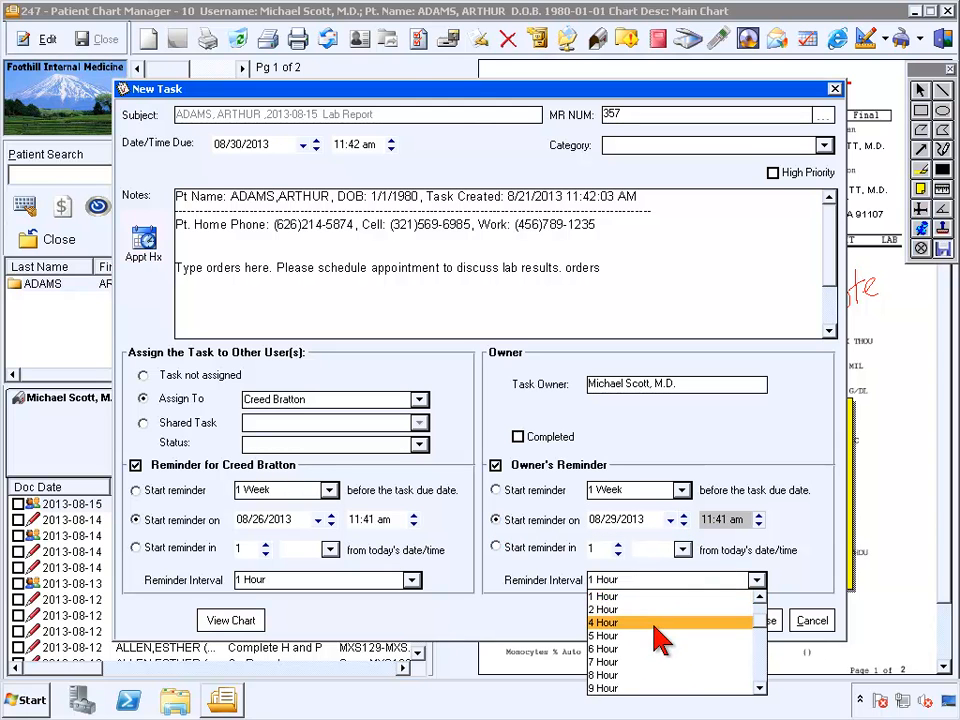
click(660, 623)
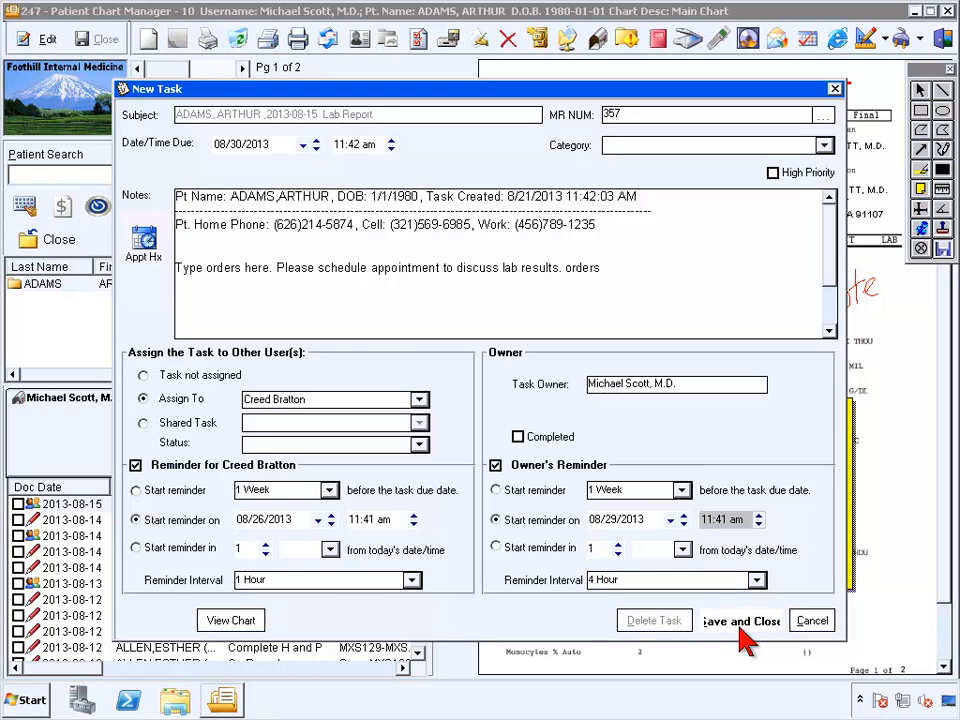
click(741, 621)
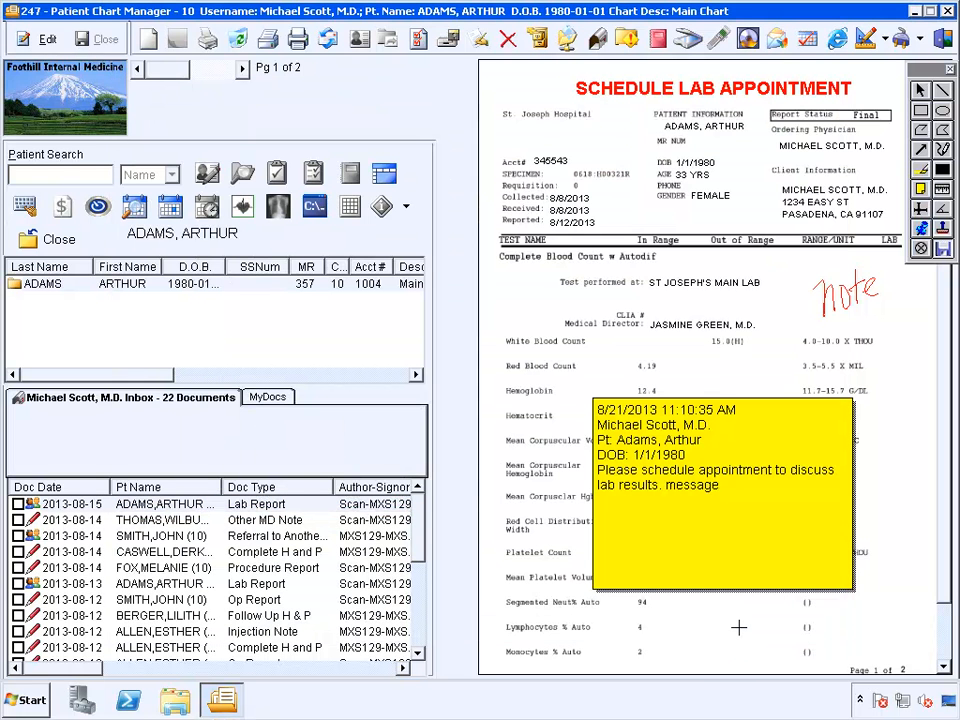
Show the active tasks of the first individual user listed, and filter them to those Due in Next 7 Days
click(801, 41)
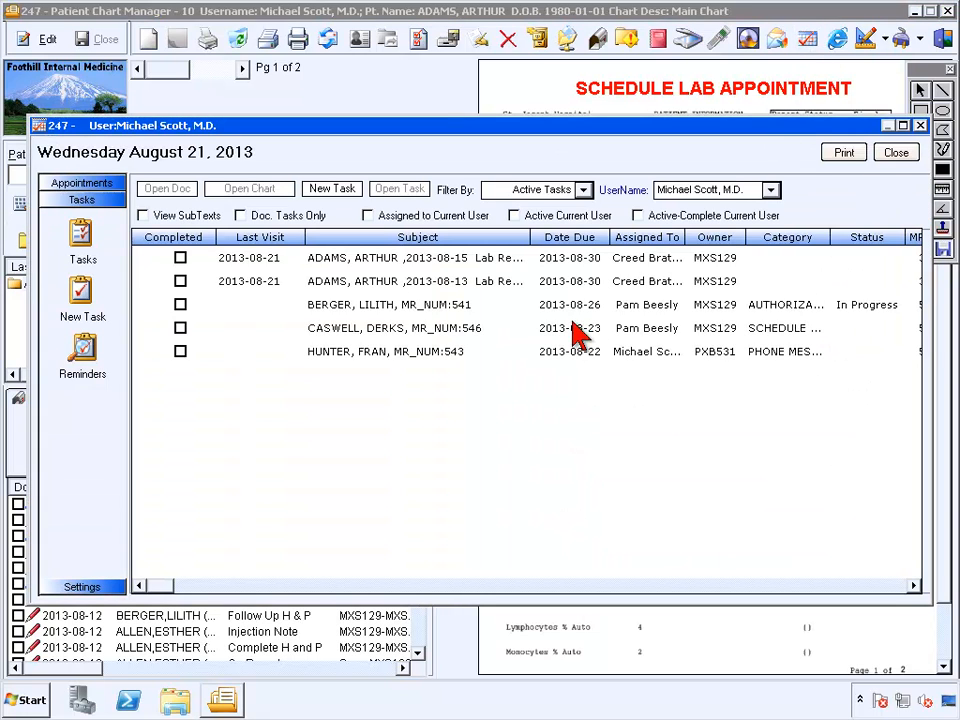
click(770, 190)
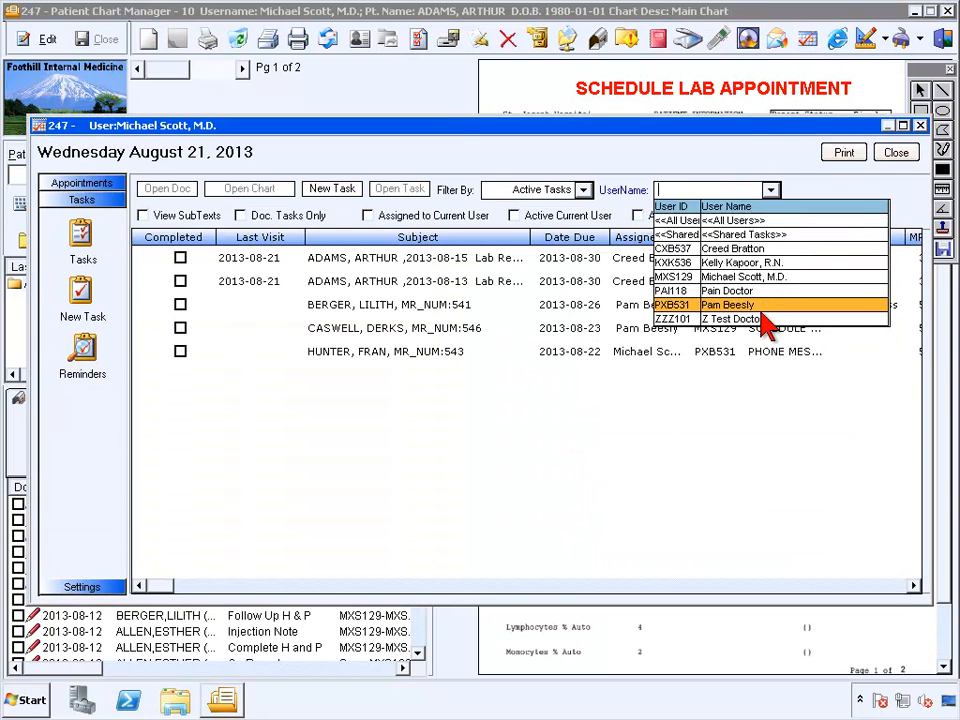
click(760, 251)
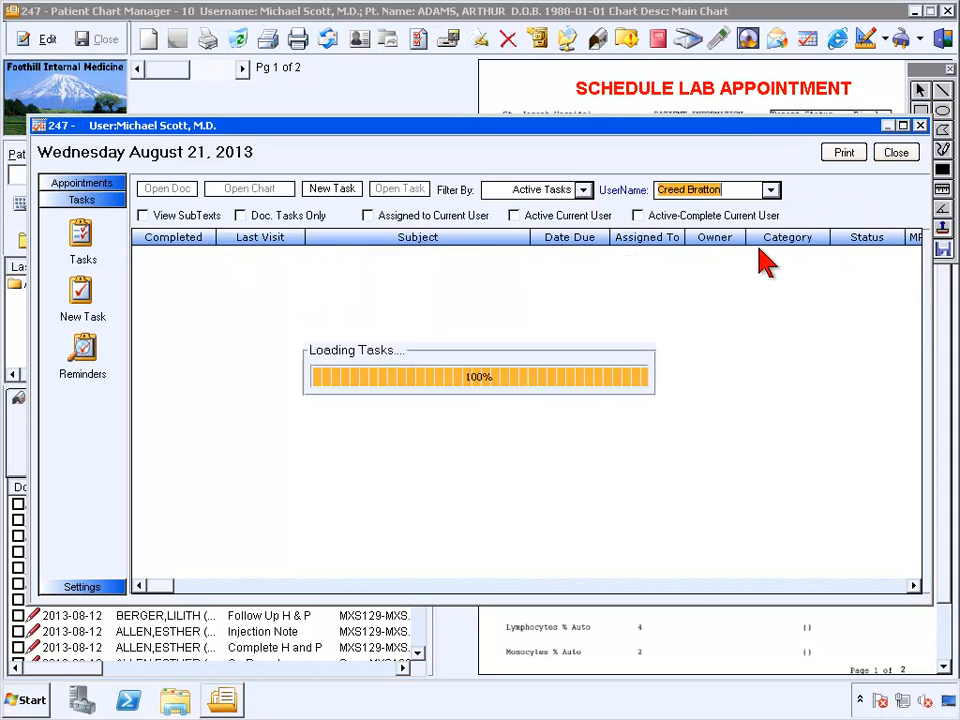
click(583, 190)
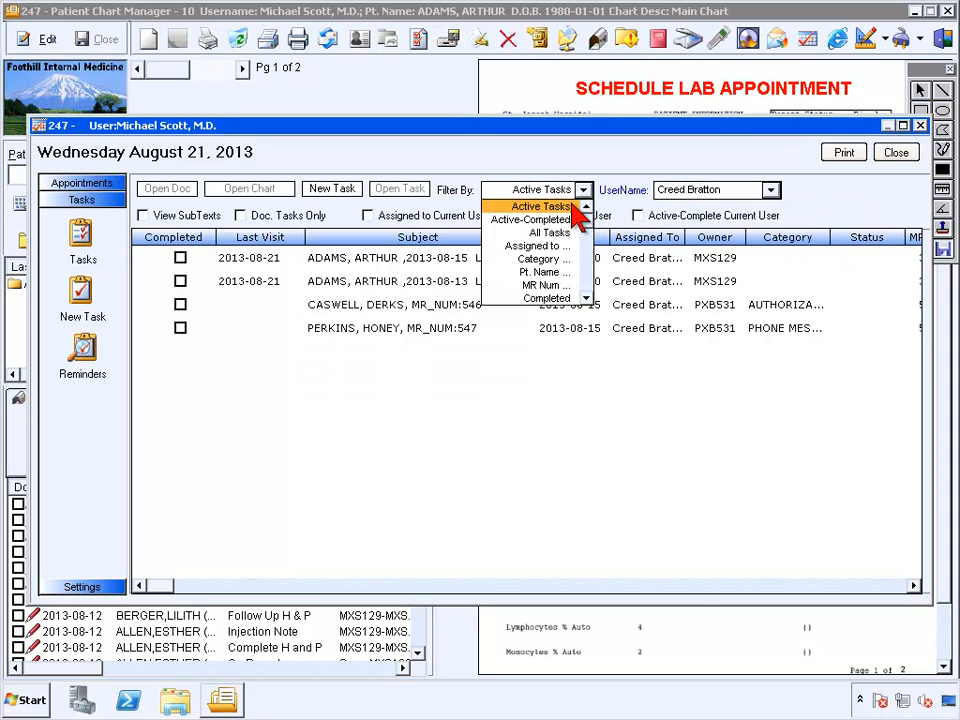
click(587, 297)
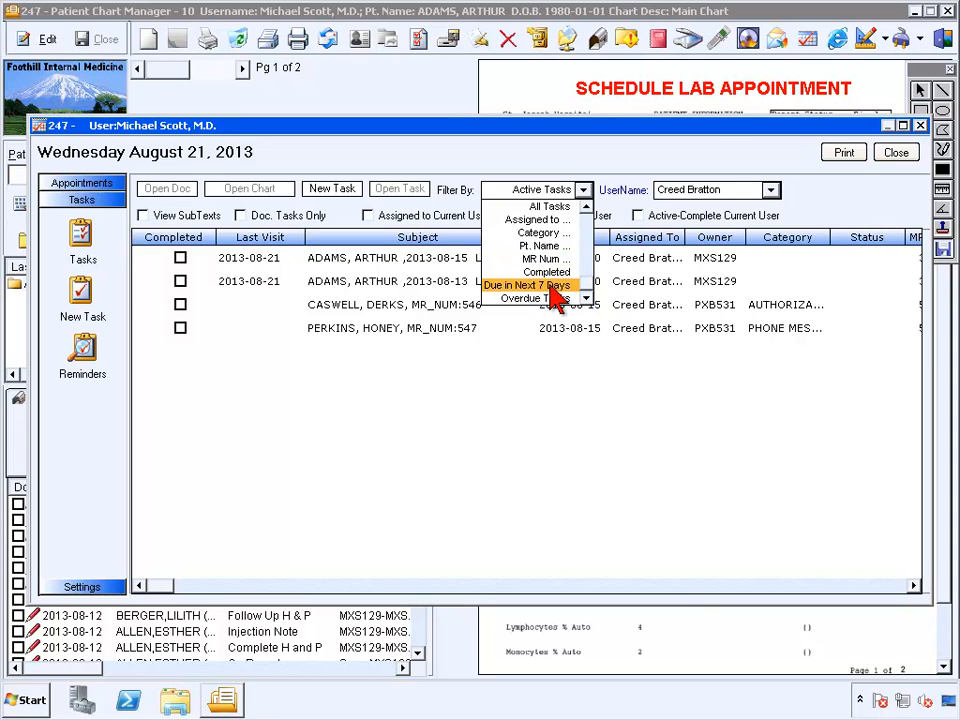
click(545, 286)
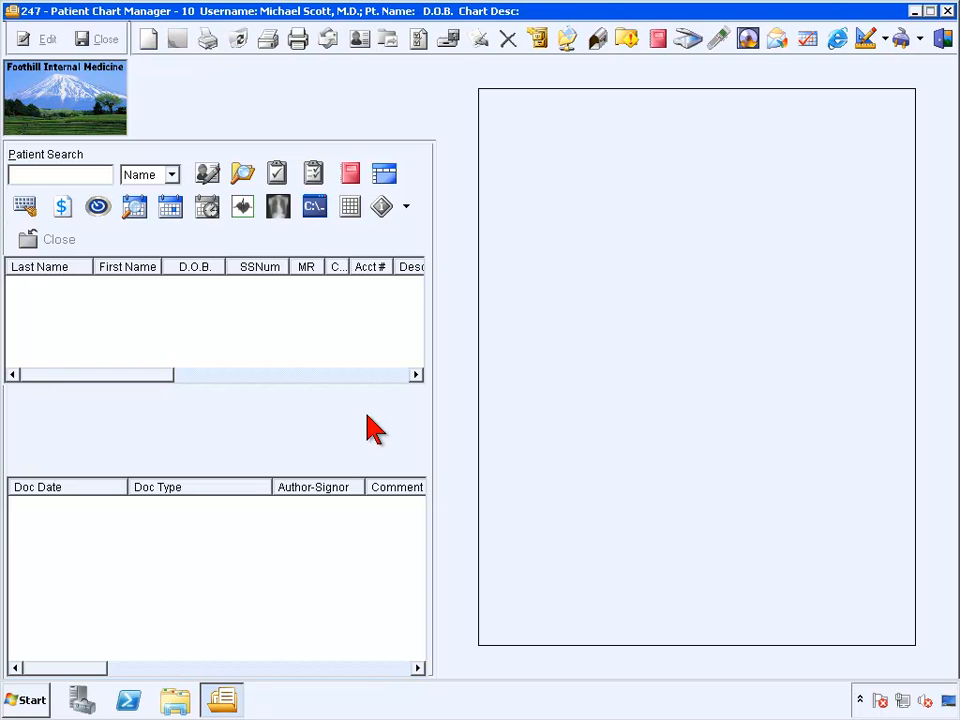
Open the chart of the patient with the 12:15 PM appointment from the daily appointment list
click(170, 210)
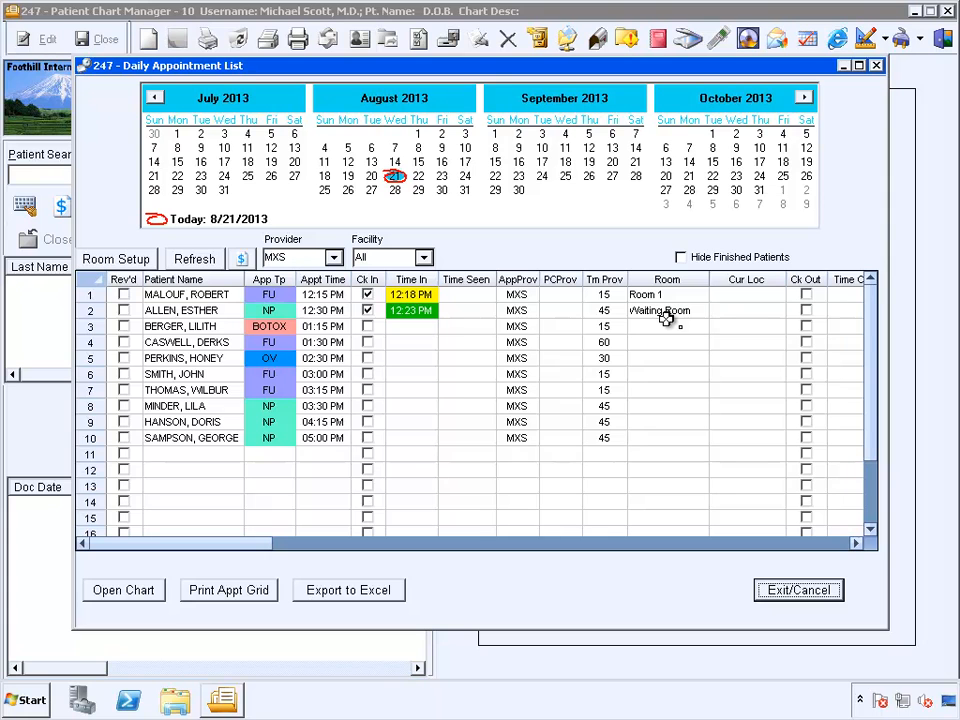
click(208, 294)
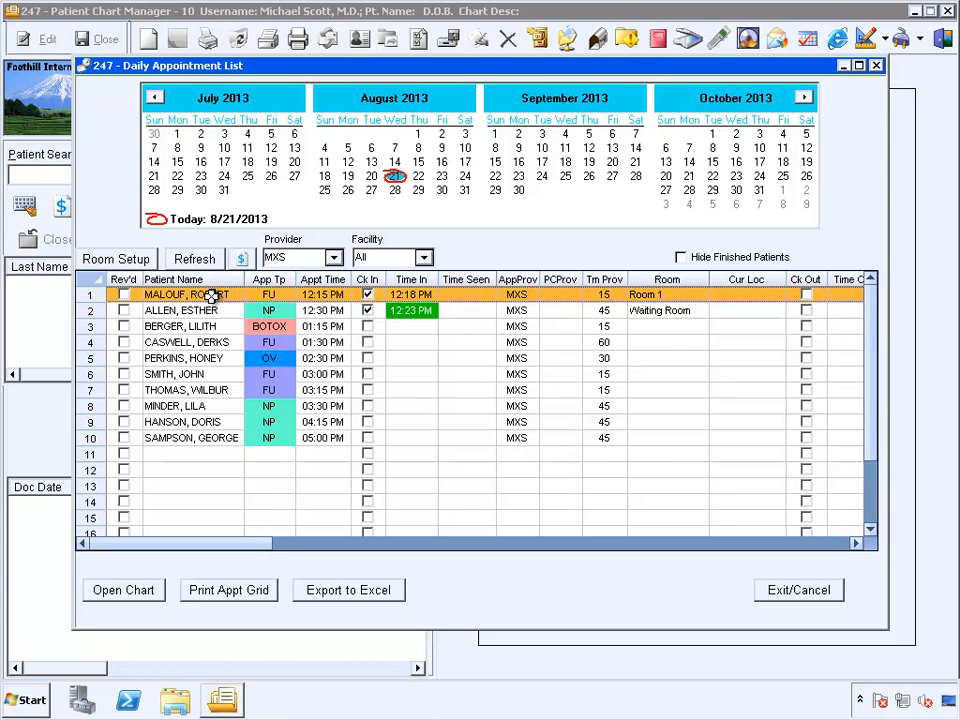
click(124, 589)
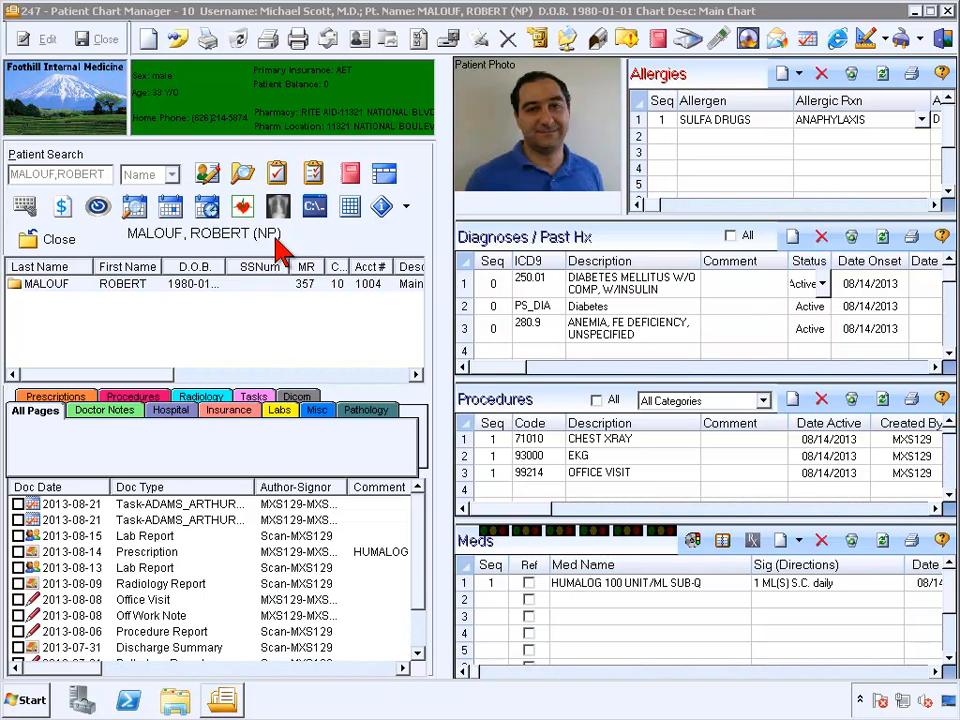
Create a Complete History and Physical Examination note in the patient's chart, dated 8/21/2013
click(152, 44)
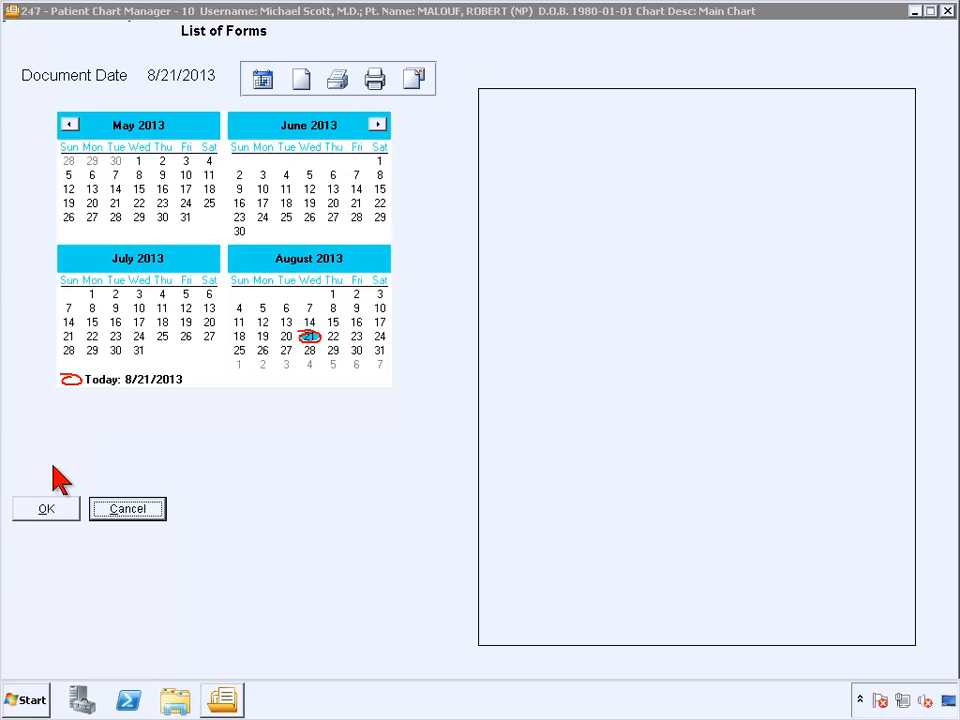
click(49, 511)
click(47, 510)
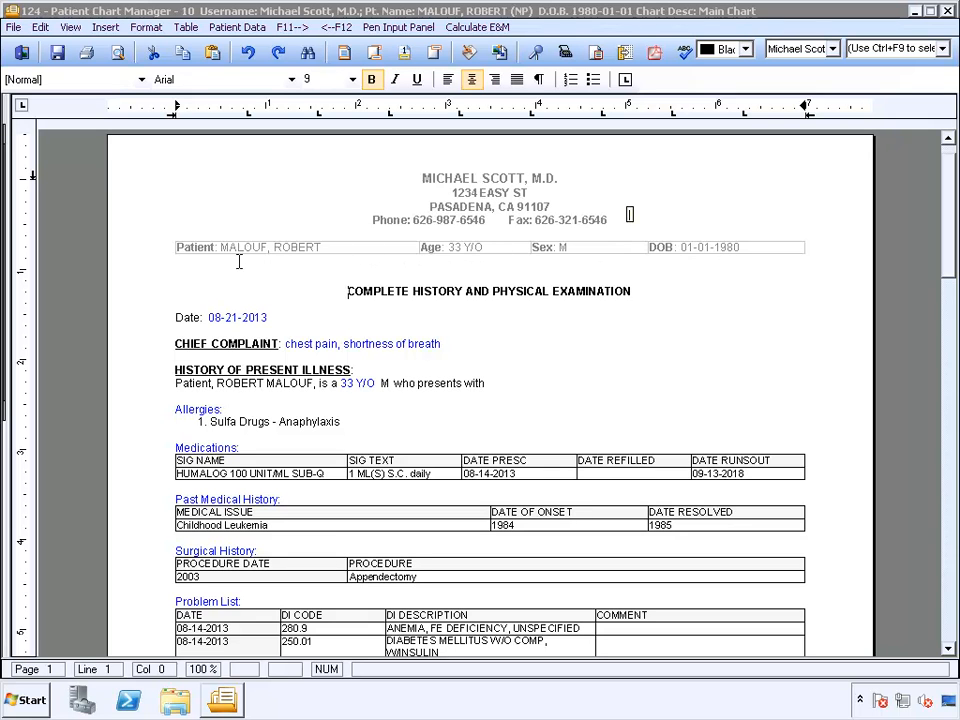
Set the status of the 280.9 anemia diagnosis to Inactive from the note's Problem List
scroll(237, 383, down, 3)
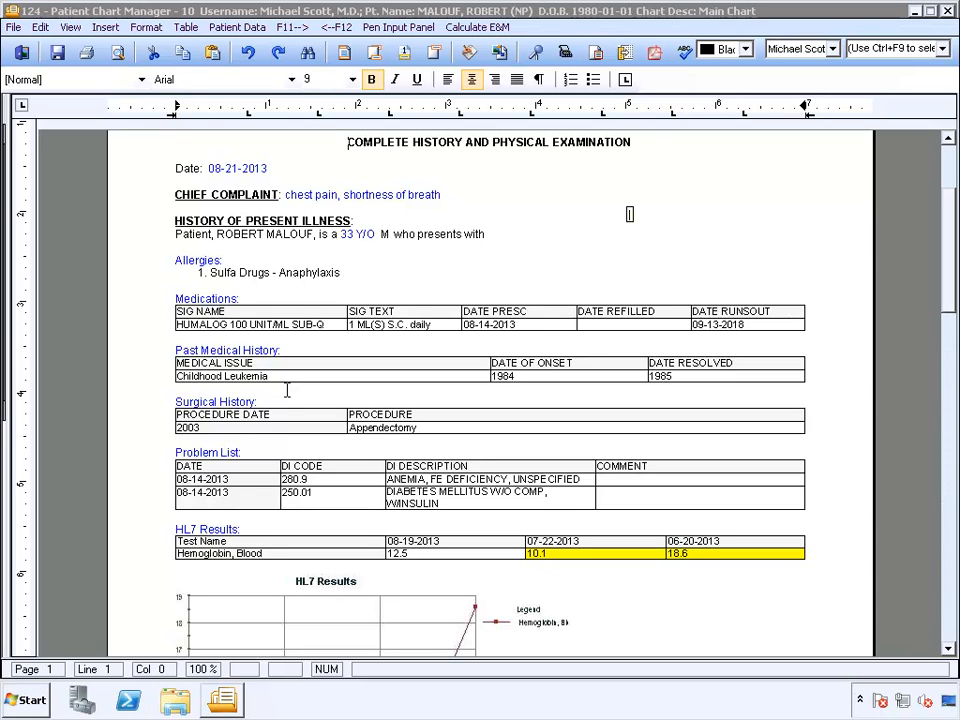
double_click(200, 465)
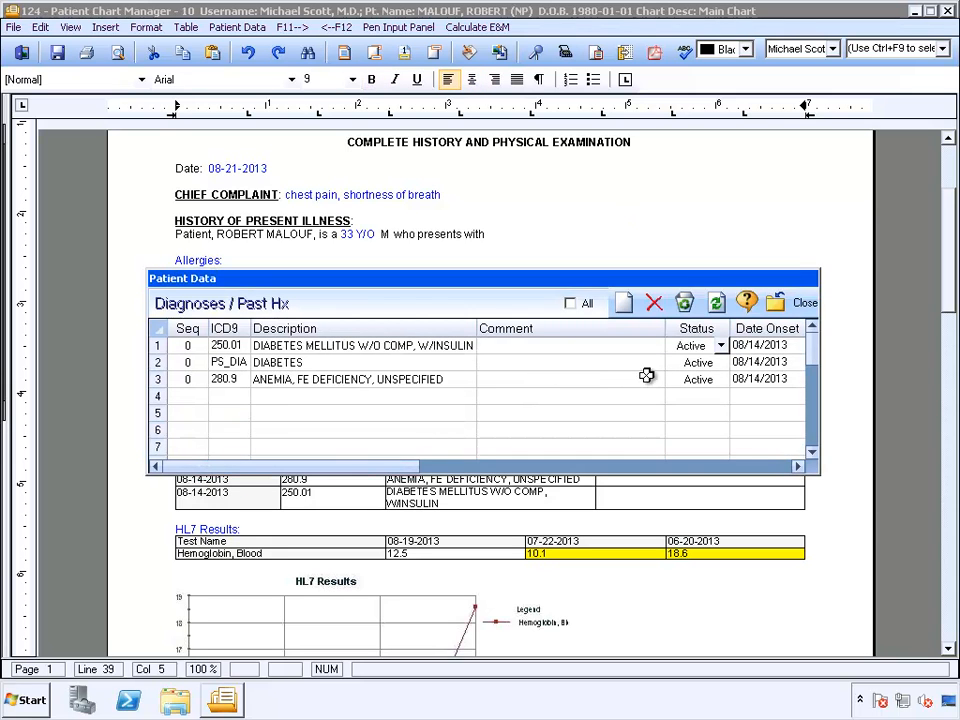
click(720, 380)
click(708, 419)
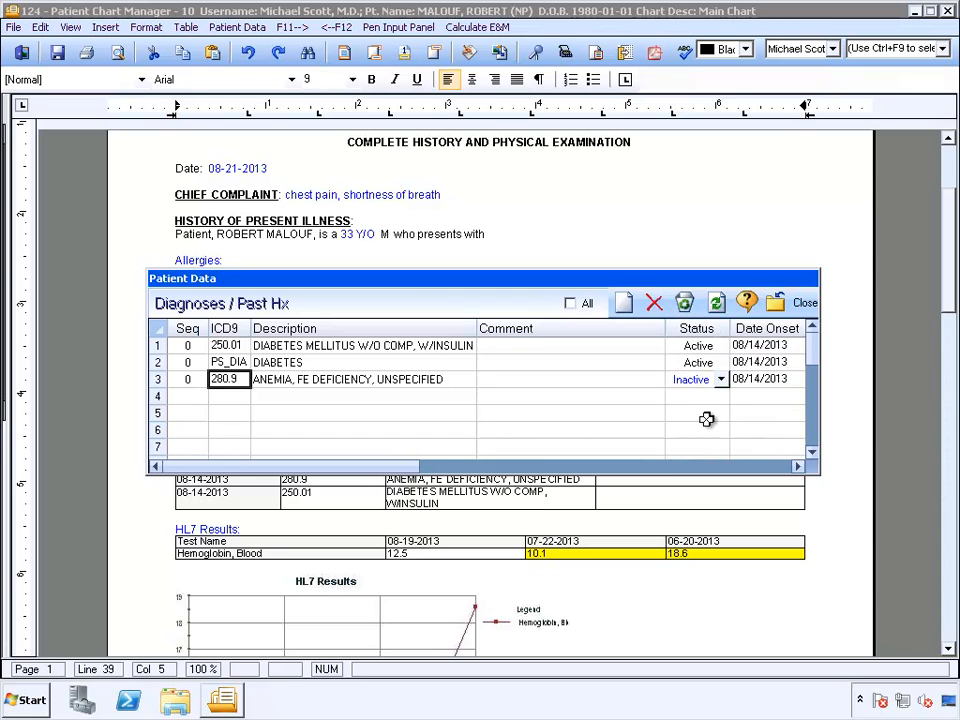
click(800, 303)
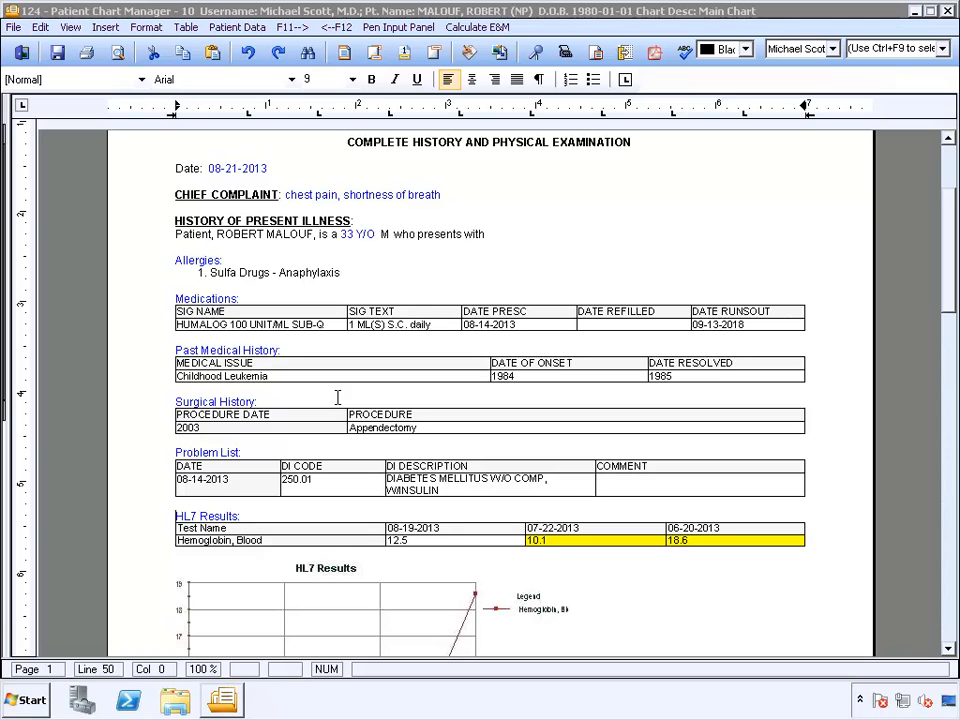
Review the patient's medications data and the hemoglobin results graph in the note
double_click(209, 306)
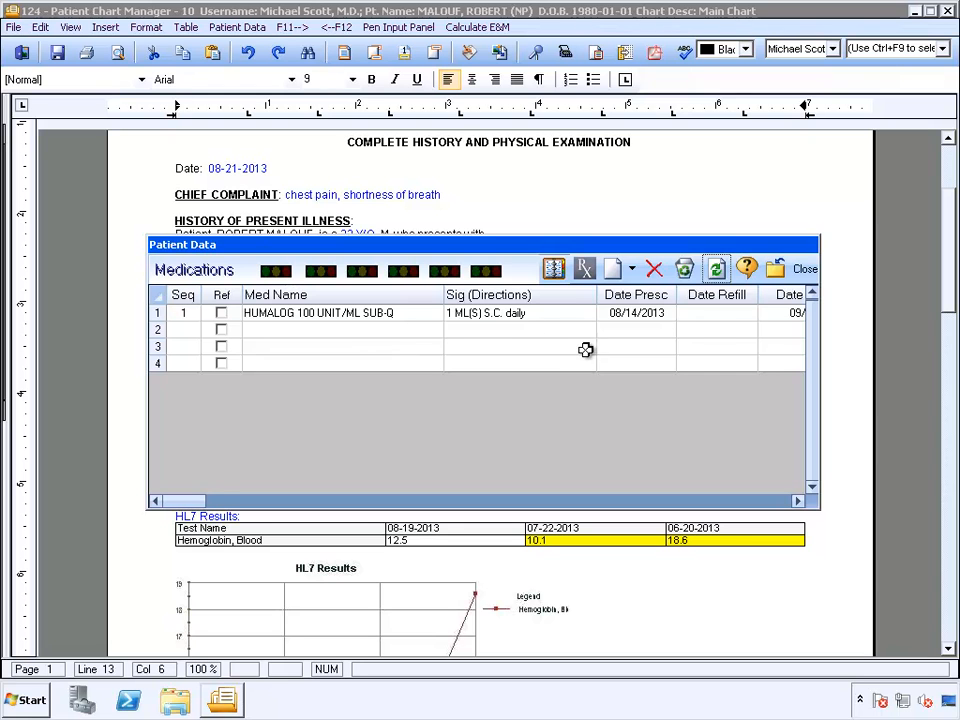
click(803, 268)
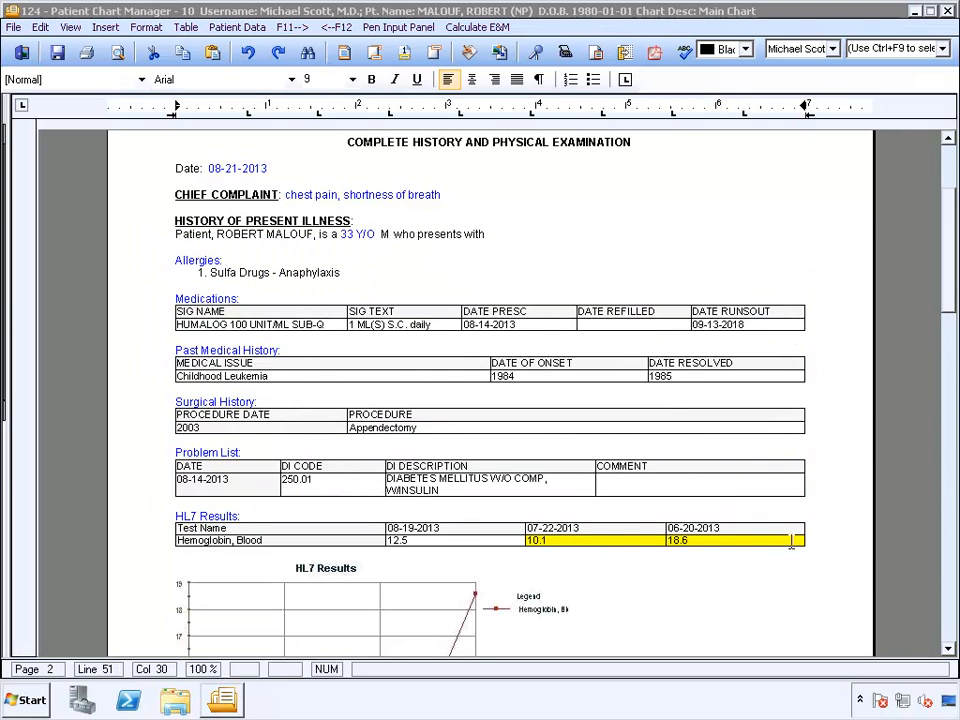
scroll(407, 530, down, 5)
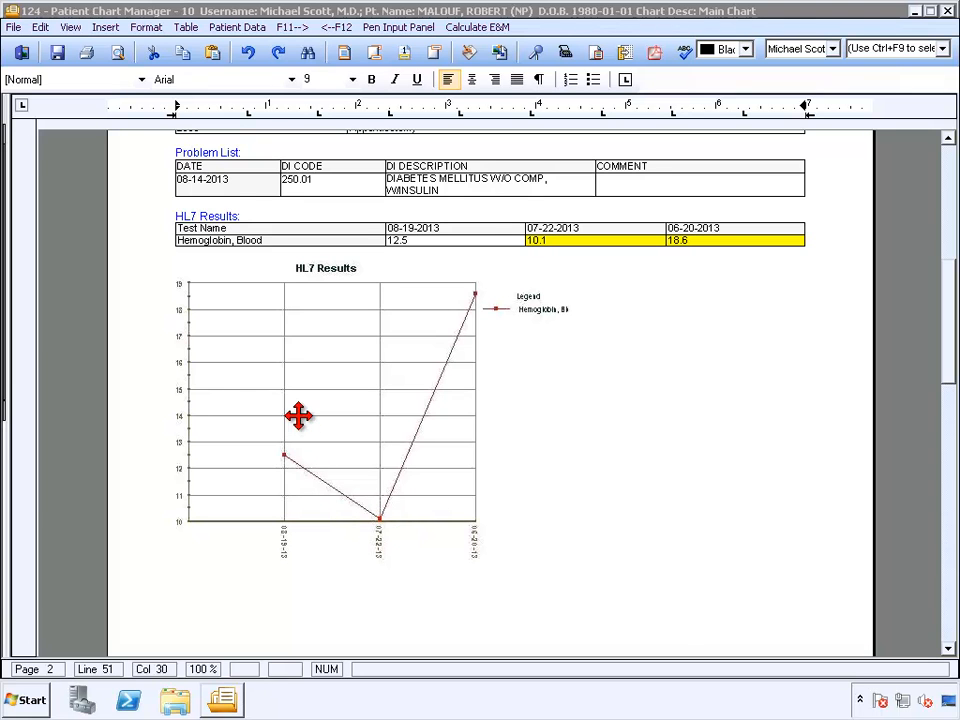
Insert the full normal review-of-systems template, with no complaints for each system, under REVIEW OF SYSTEMS
scroll(298, 416, down, 7)
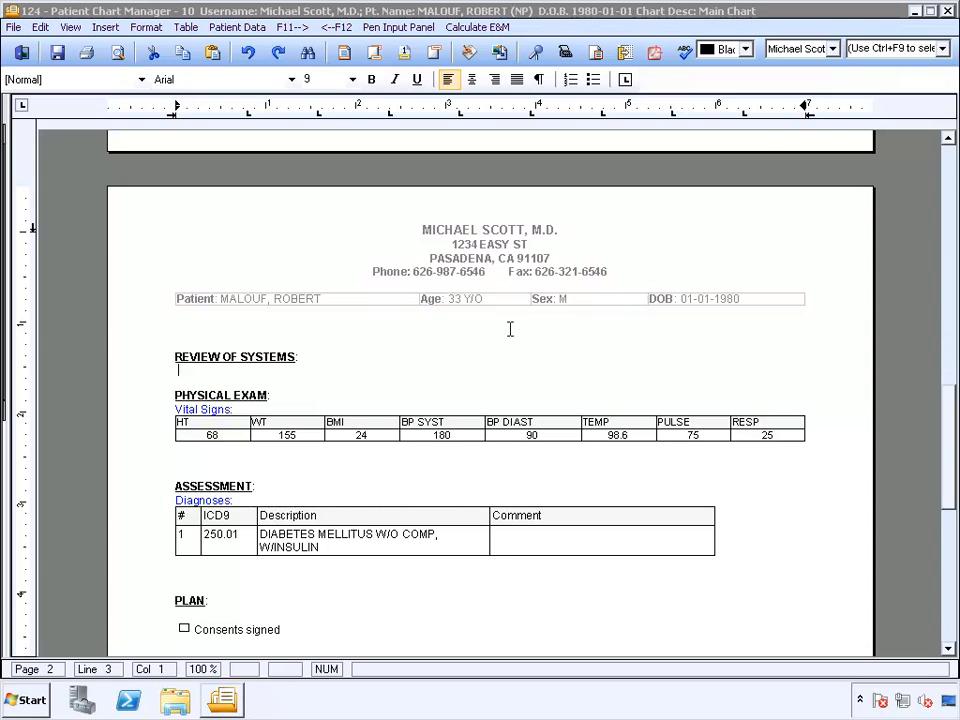
click(942, 48)
scroll(936, 189, down, 10)
click(922, 418)
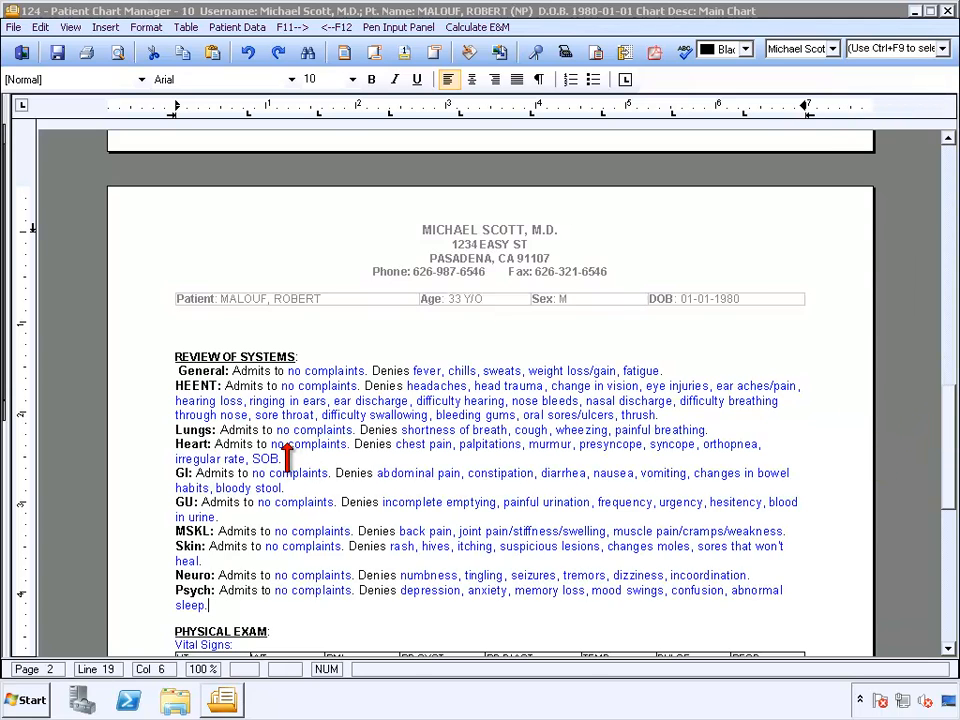
Insert the "PE 1 - Normal" template below the vital signs in the PHYSICAL EXAM section
scroll(287, 455, down, 6)
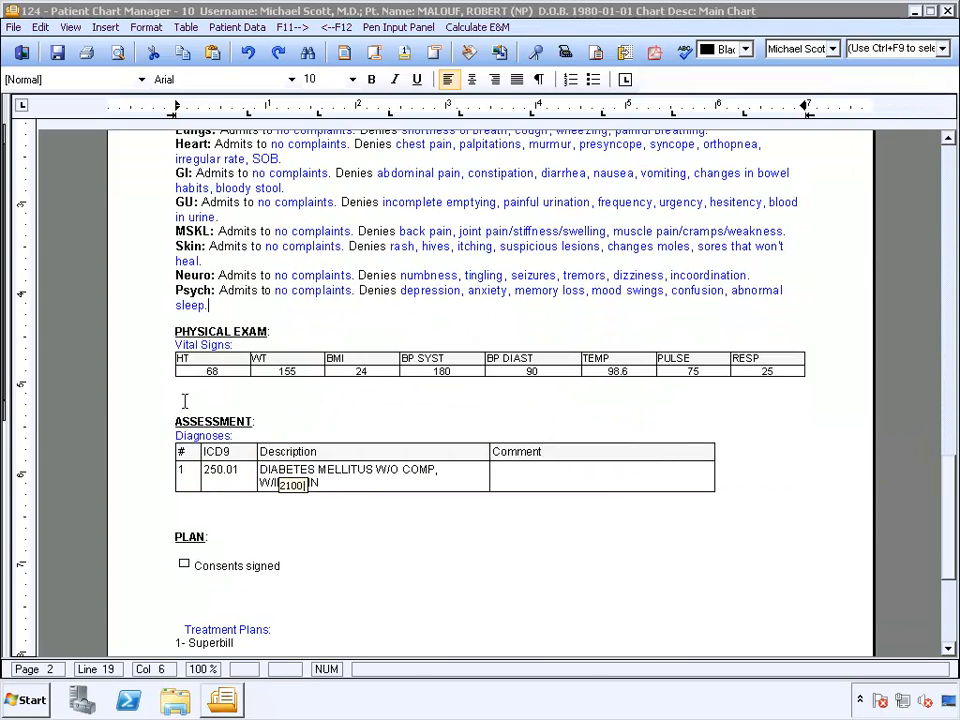
click(179, 398)
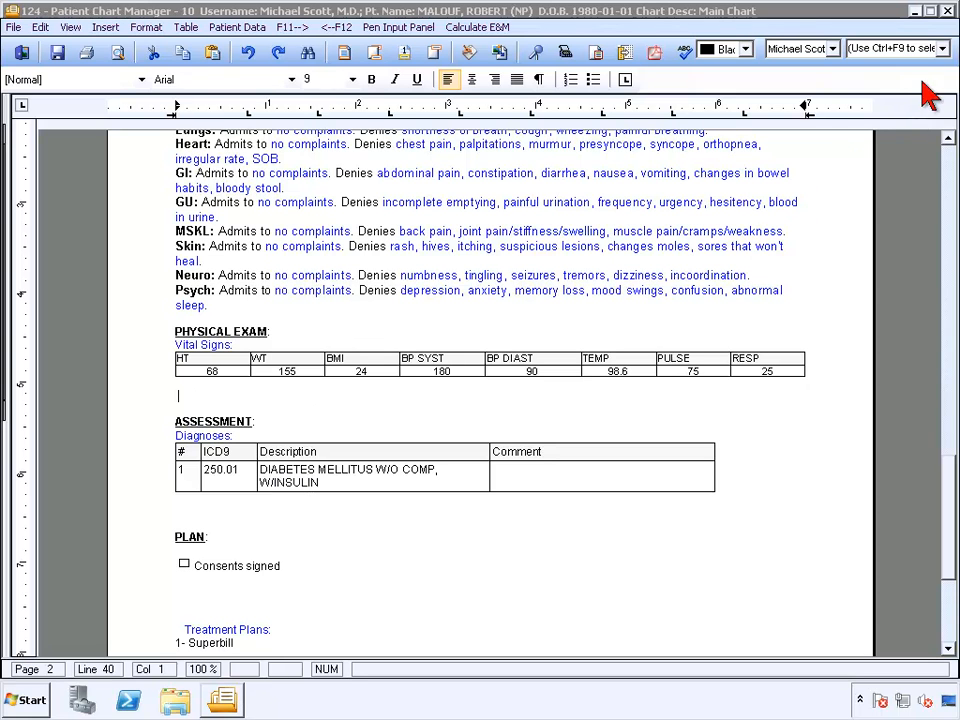
click(943, 52)
text(p)
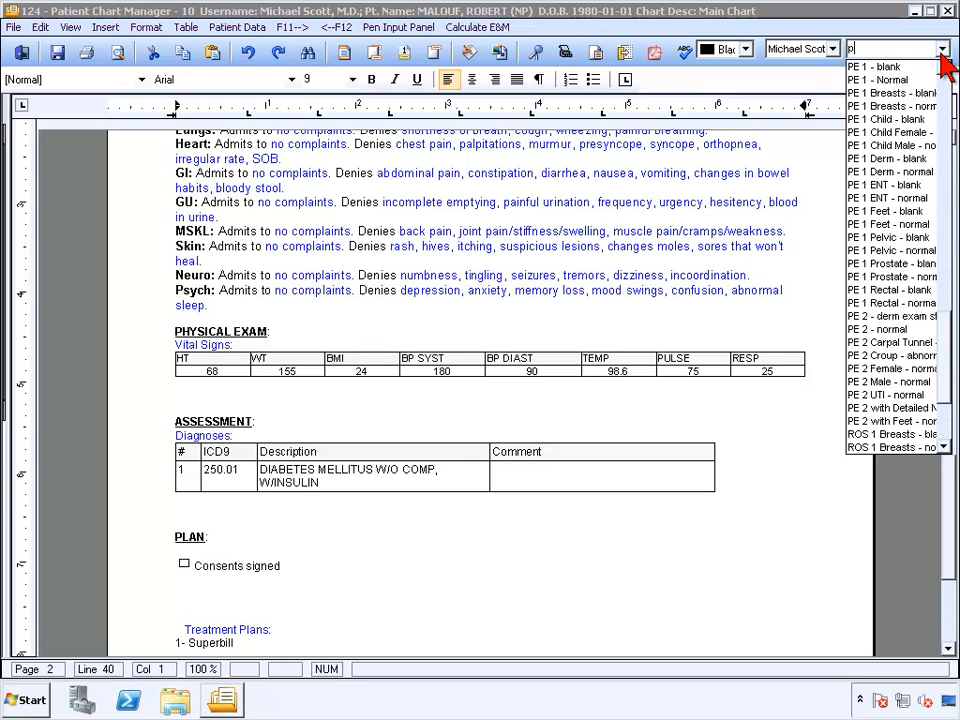
key(Down)
key(Down)
key(Return)
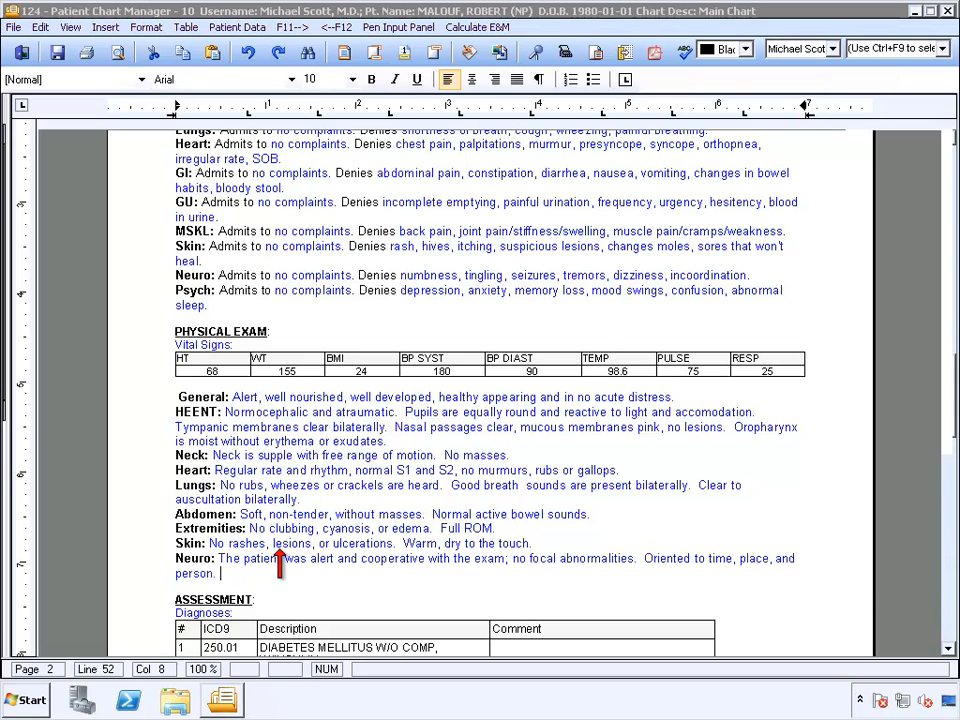
Change the physical exam's Skin findings to "No rashes, lesions, or ulcerations." and "Clammy to the touch."
click(316, 551)
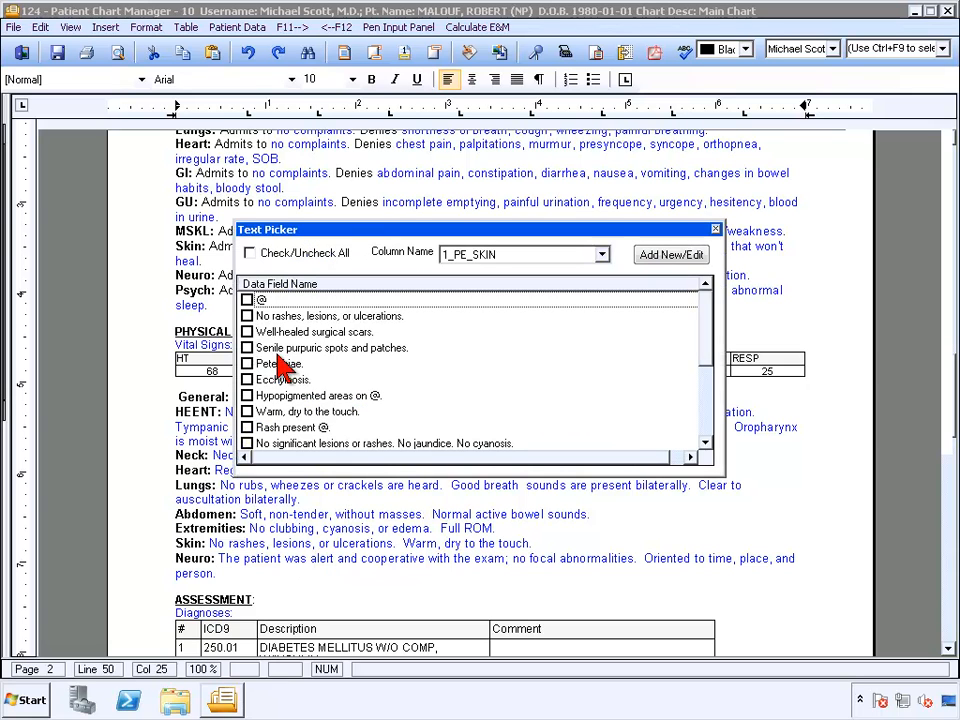
click(247, 316)
scroll(272, 368, down, 3)
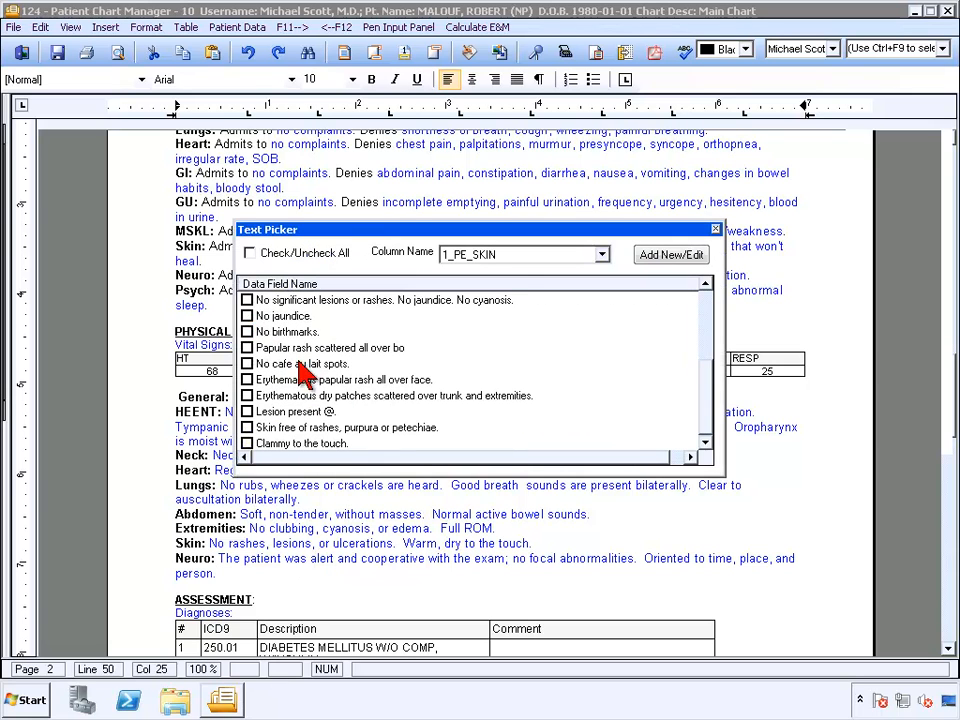
double_click(305, 444)
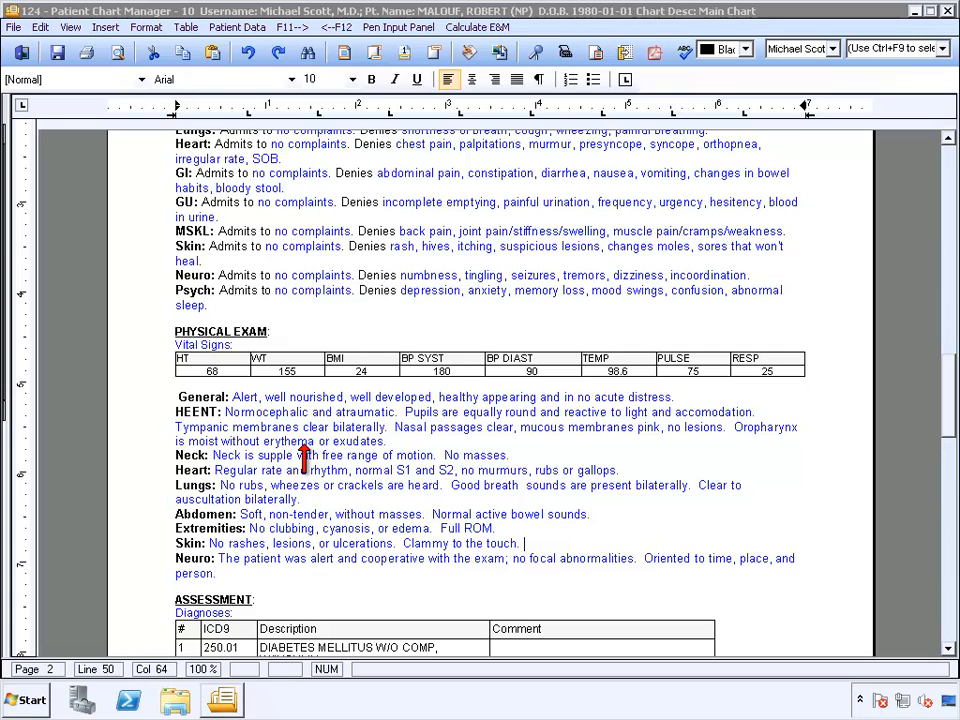
Add "Painful ROM." as a new pick text in the 1_PE_EXTREMITIES column and save it
click(285, 531)
double_click(287, 538)
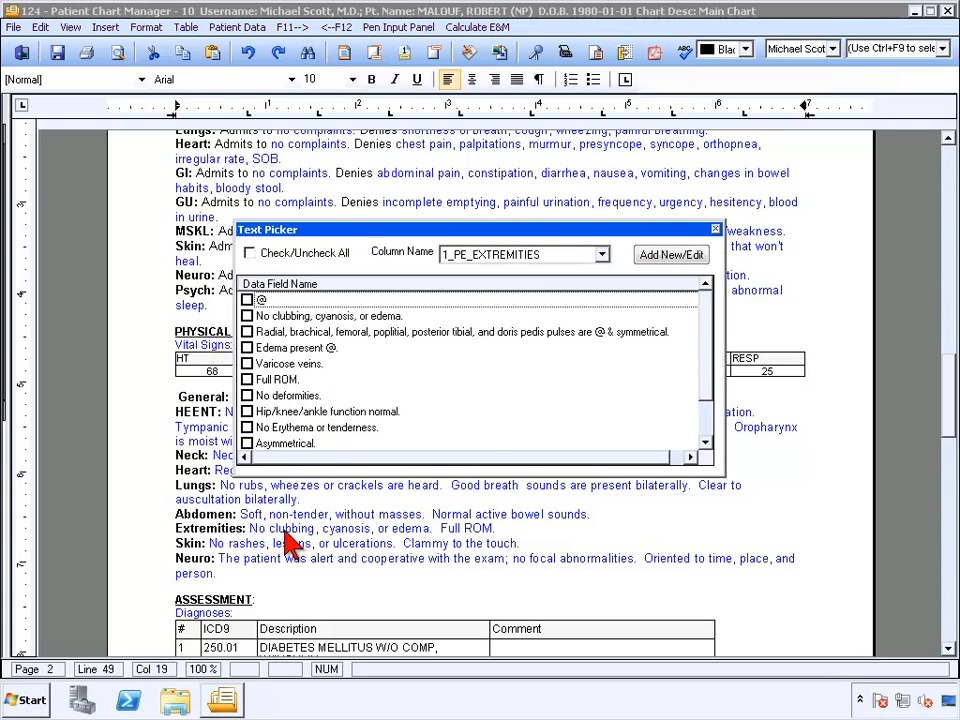
click(686, 258)
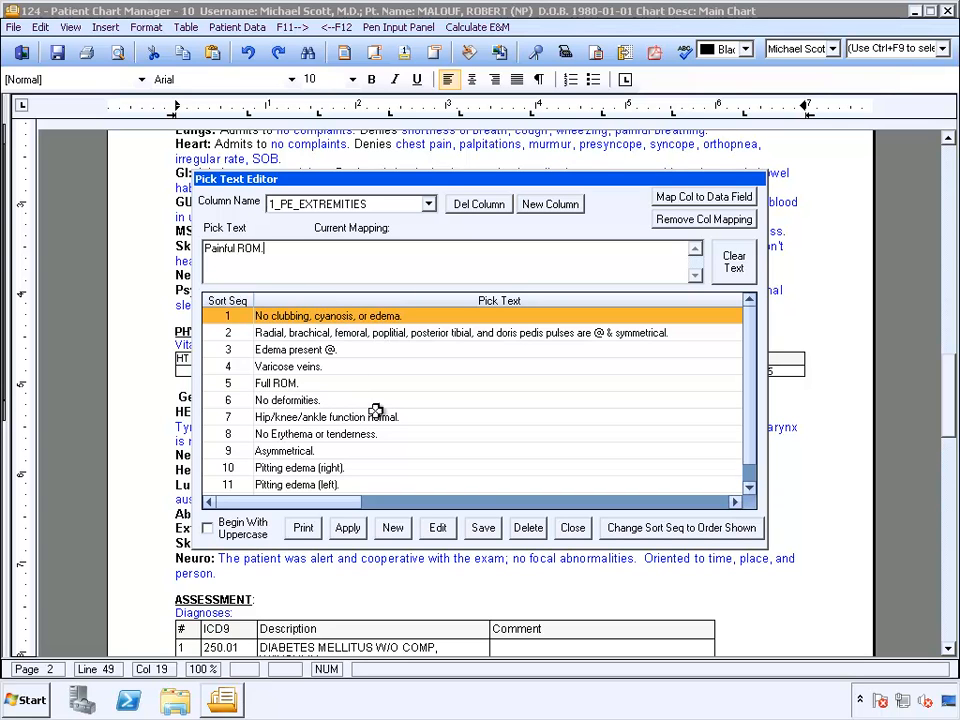
click(483, 527)
click(572, 527)
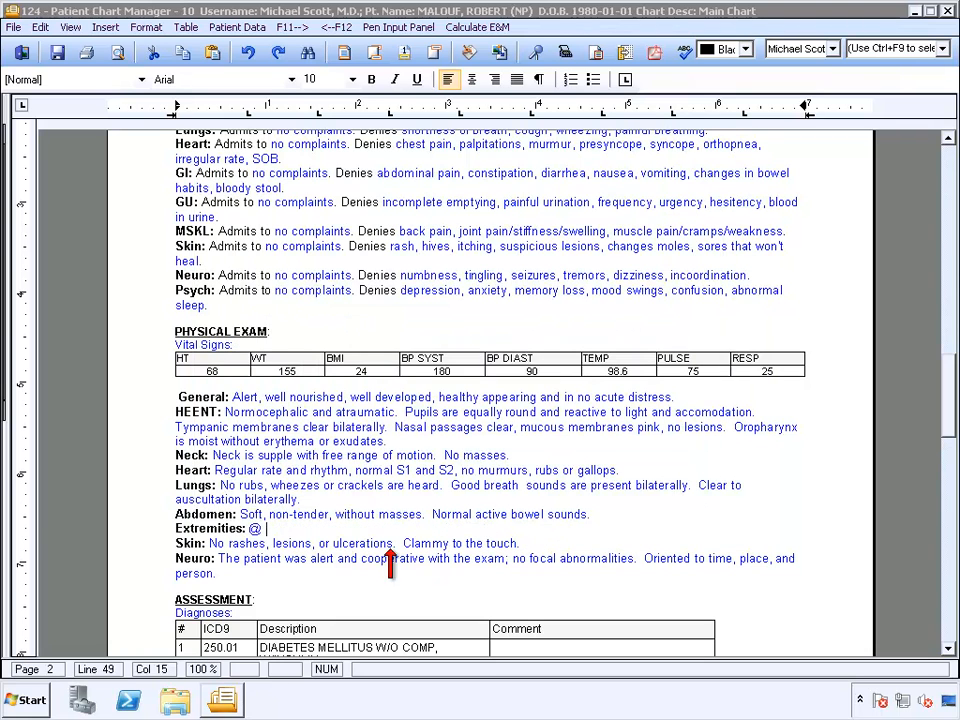
Replace the @ placeholder in the physical exam's Extremities line with the pick text "Painful ROM."
click(257, 532)
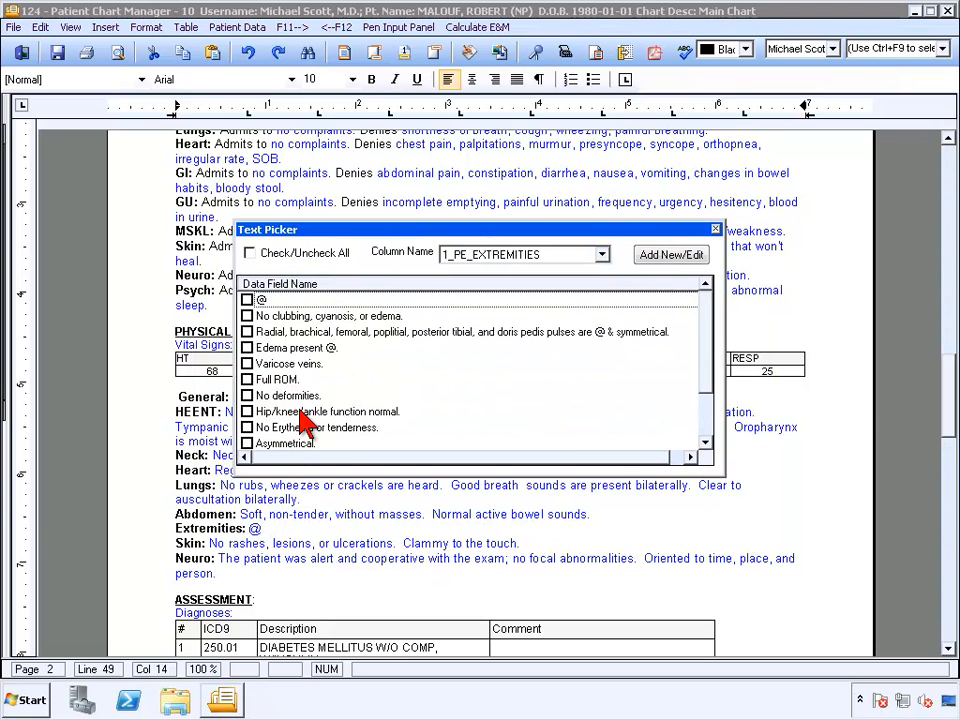
scroll(305, 423, down, 2)
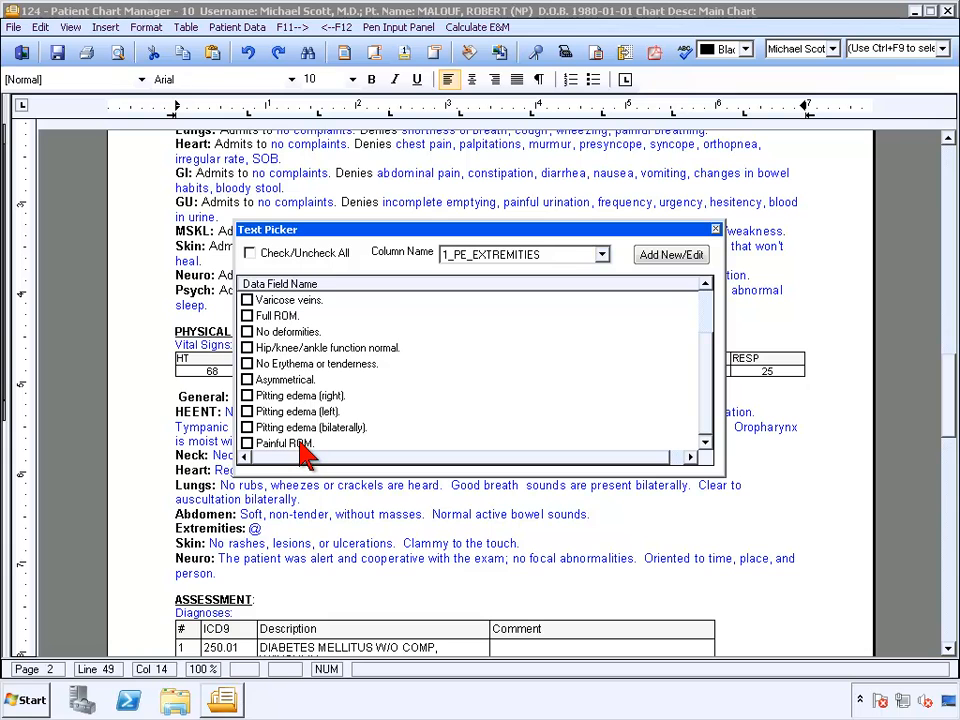
click(305, 443)
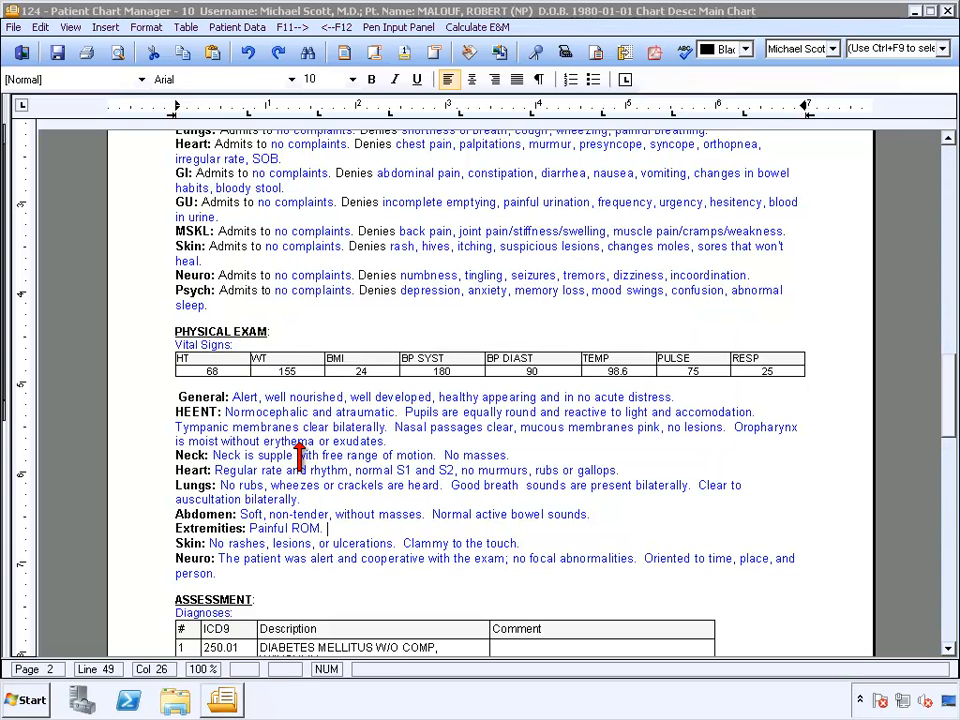
Complete the physical exam's Extremities line with "Type anywhere handwrite notes", adding the words "handwrite notes" by handwriting input
scroll(320, 455, down, 2)
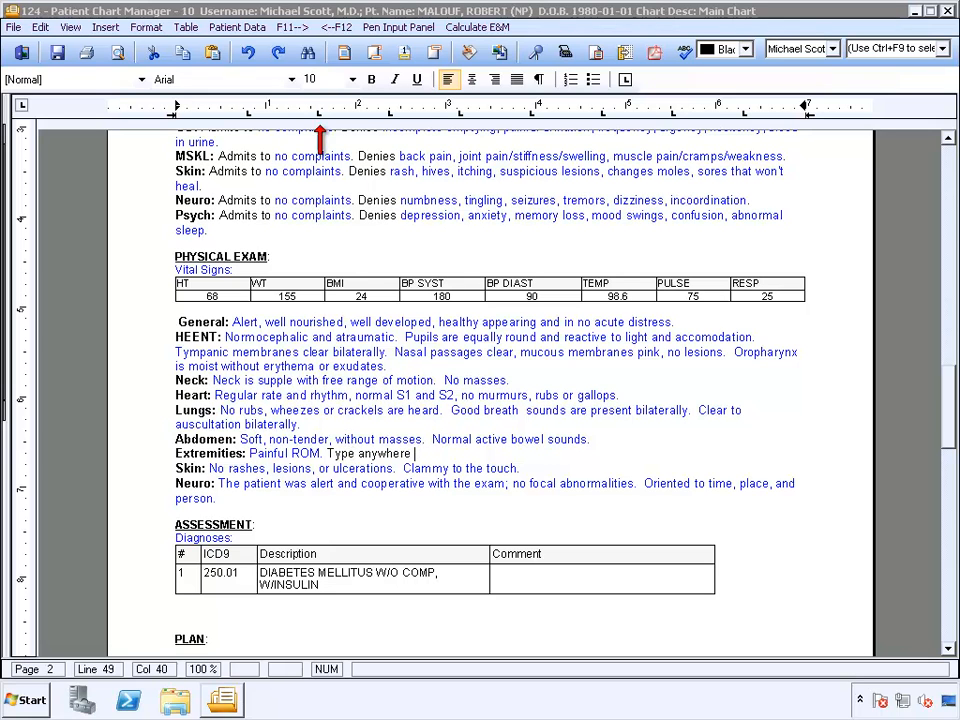
click(10, 48)
mouse_move(284, 52)
mouse_down()
mouse_move(310, 88)
mouse_move(345, 88)
mouse_up()
drag(356, 45, 350, 88)
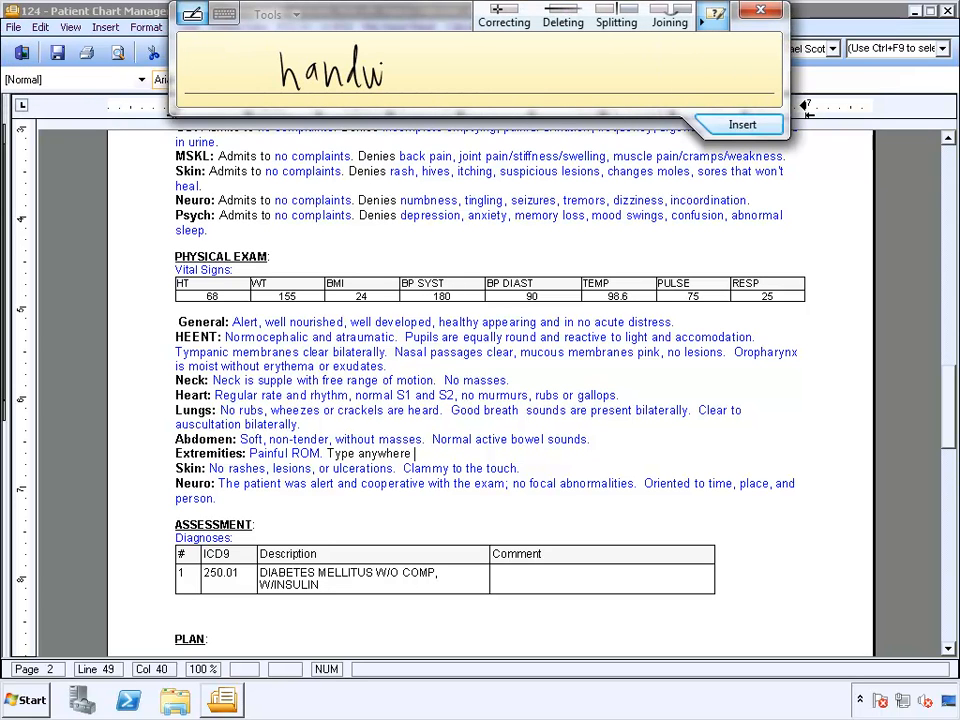
mouse_move(487, 68)
mouse_down()
mouse_move(502, 88)
mouse_move(536, 69)
mouse_up()
drag(546, 60, 547, 61)
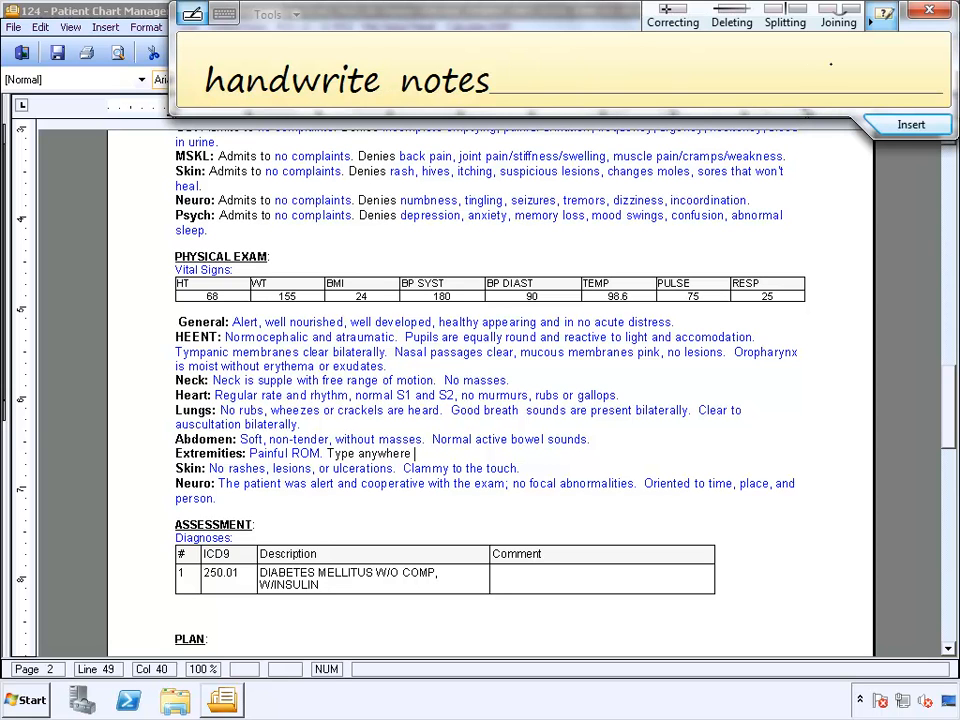
click(910, 124)
click(757, 14)
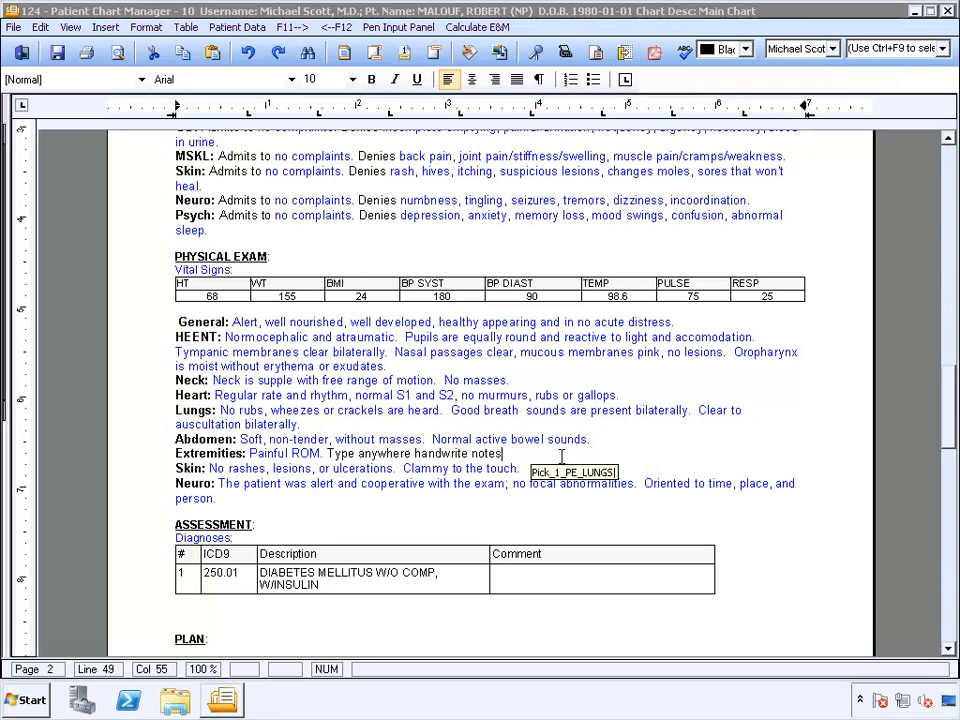
Mark "Consents signed" in the PLAN section and expand the "copdf" shortcut into the COPD paragraph below the diagnoses table
scroll(498, 519, down, 5)
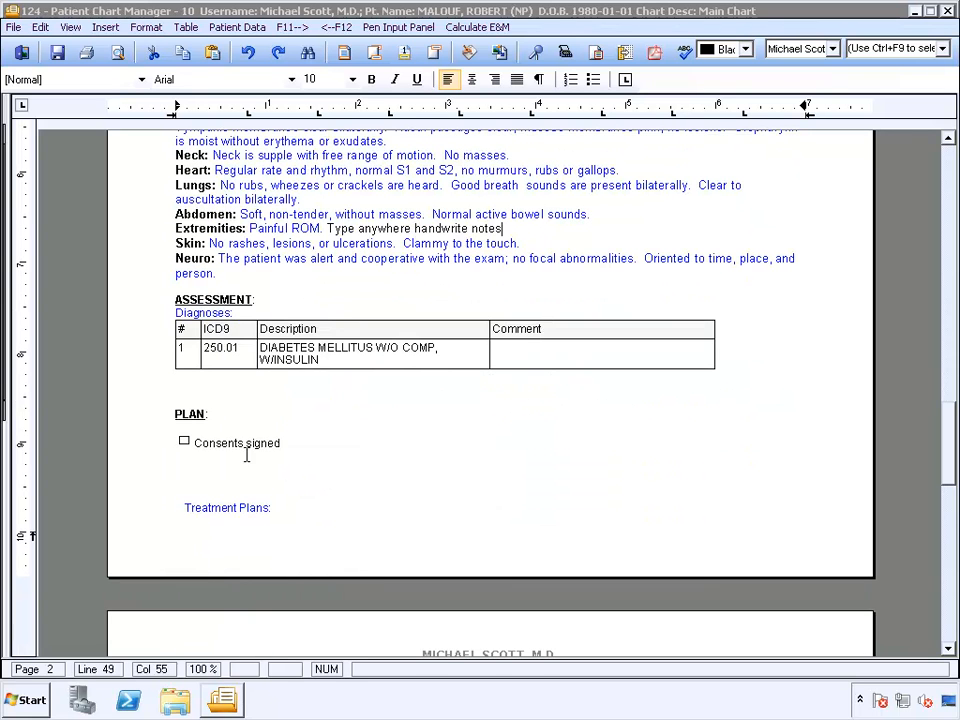
click(185, 441)
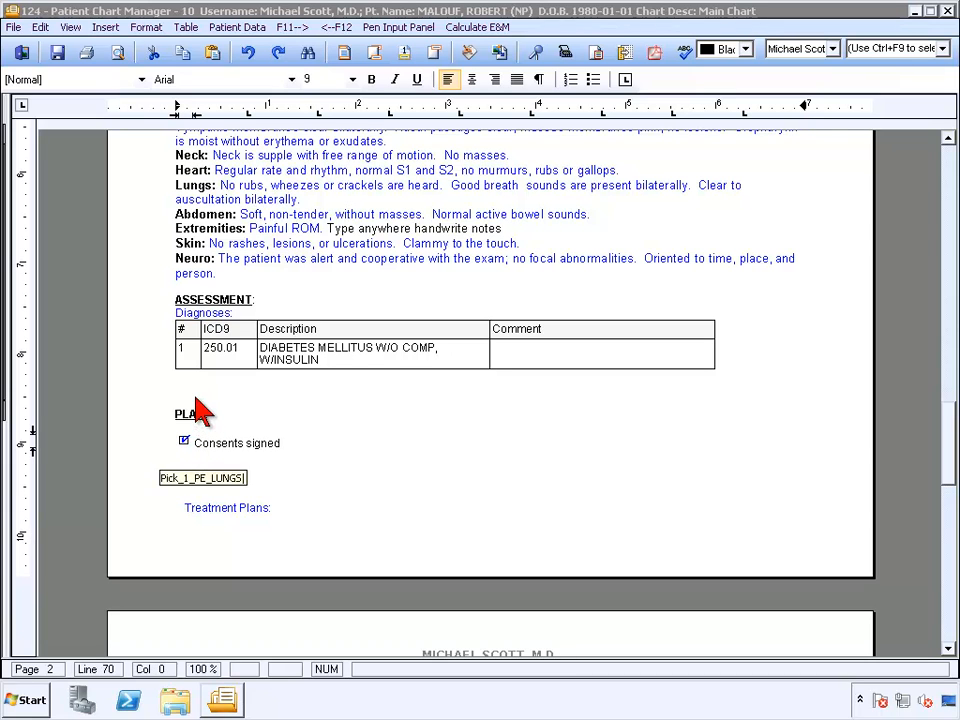
click(150, 390)
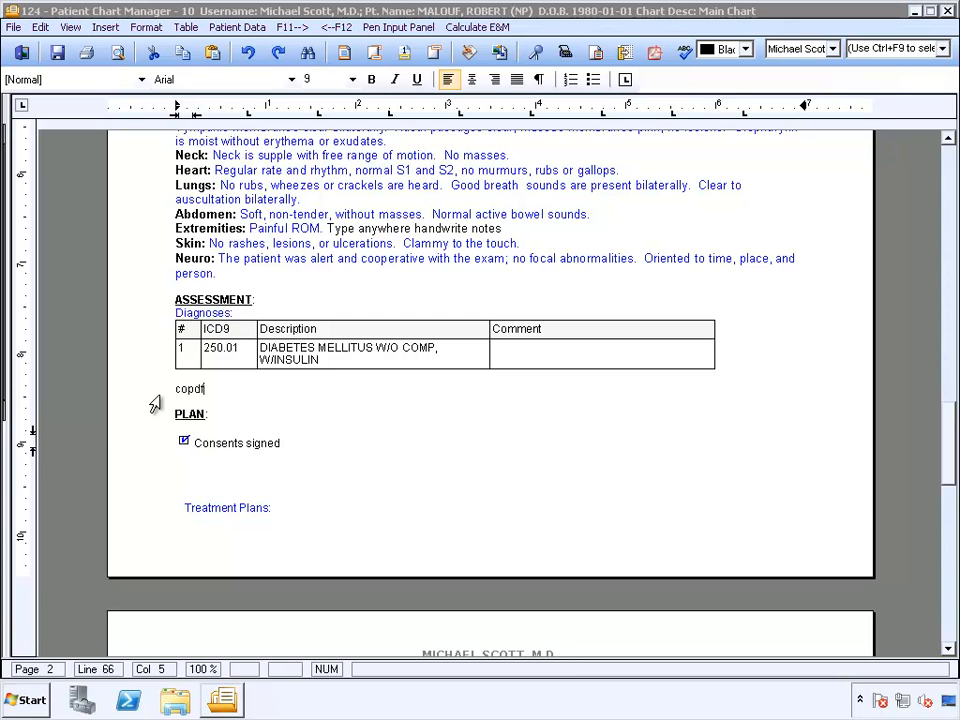
text(copdf)
key(space)
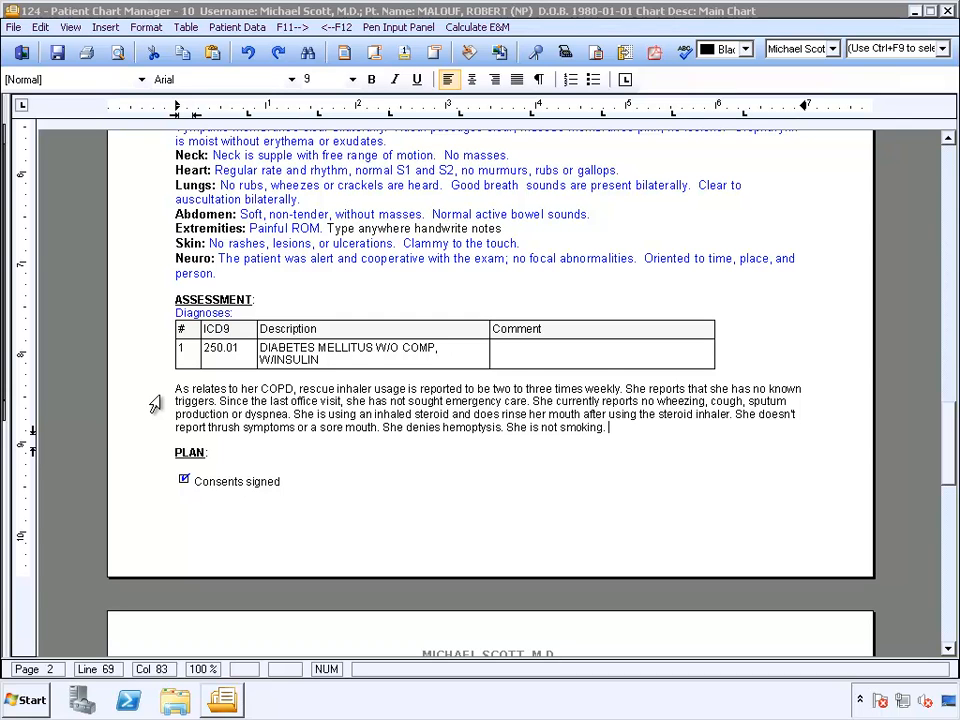
Insert the front-and-back body diagram template below the COPD paragraph, separated by a blank line
key(Return)
key(Return)
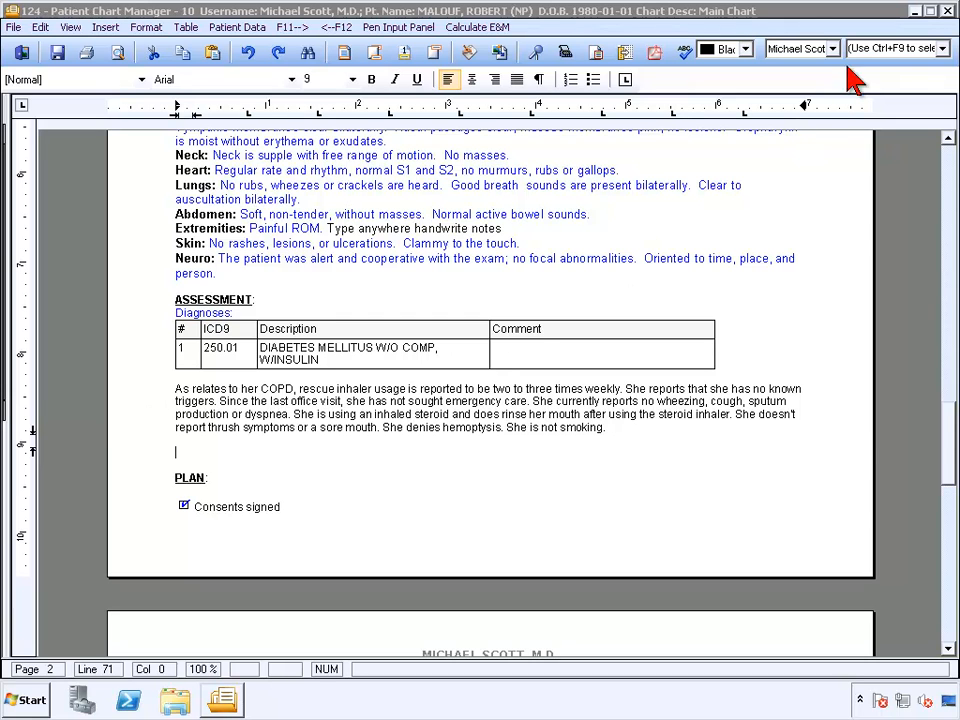
click(942, 49)
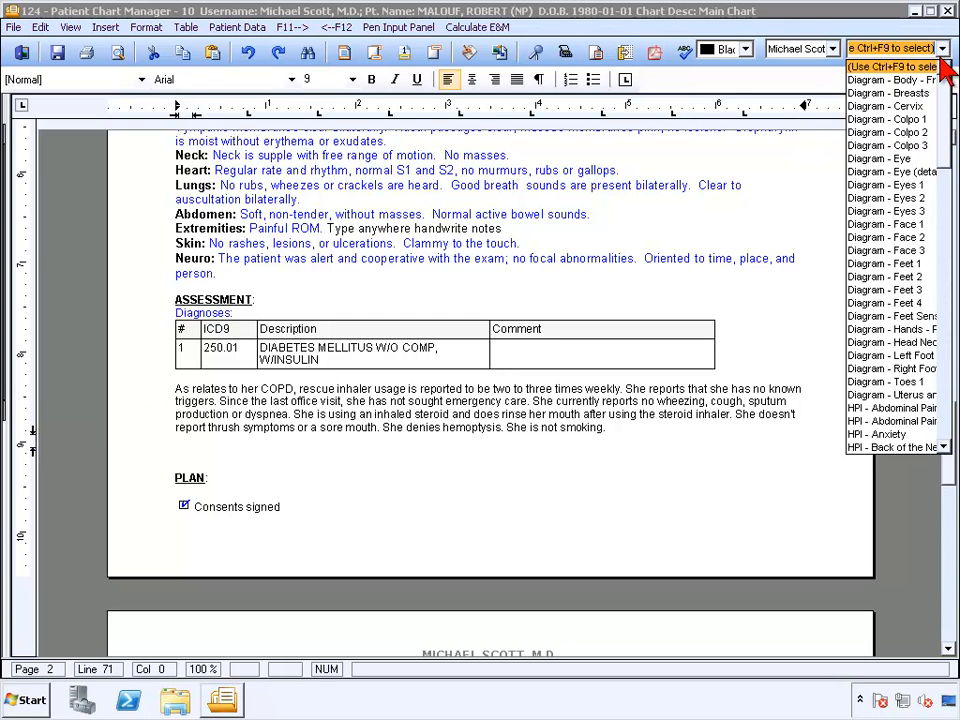
click(925, 80)
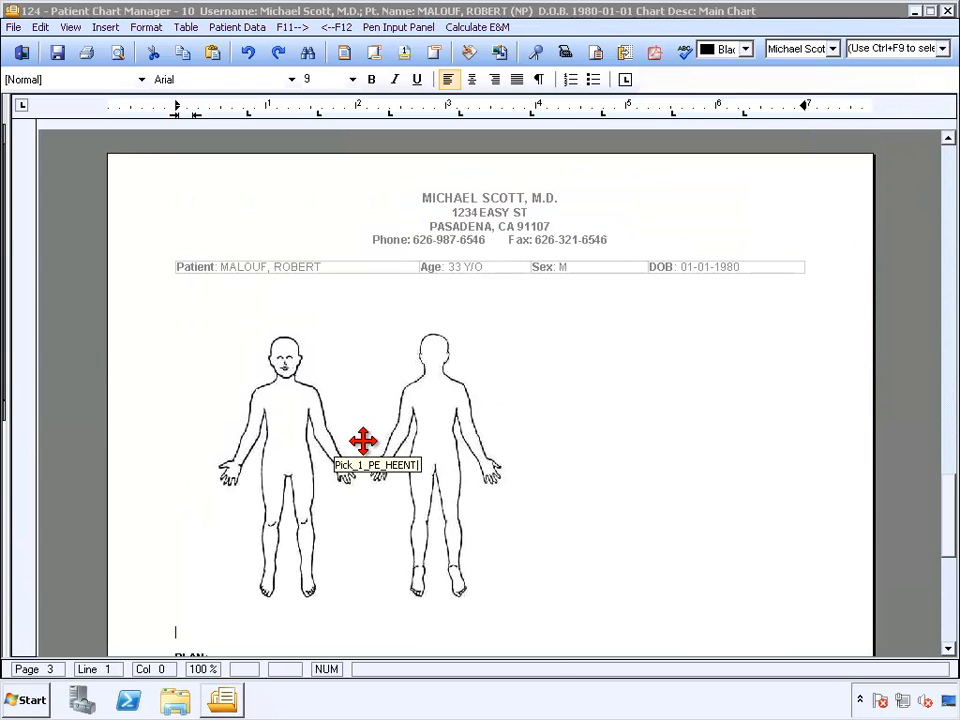
Draw a red pen mark on the right shoulder of the diagram's back view and save it permanently into the image
double_click(362, 440)
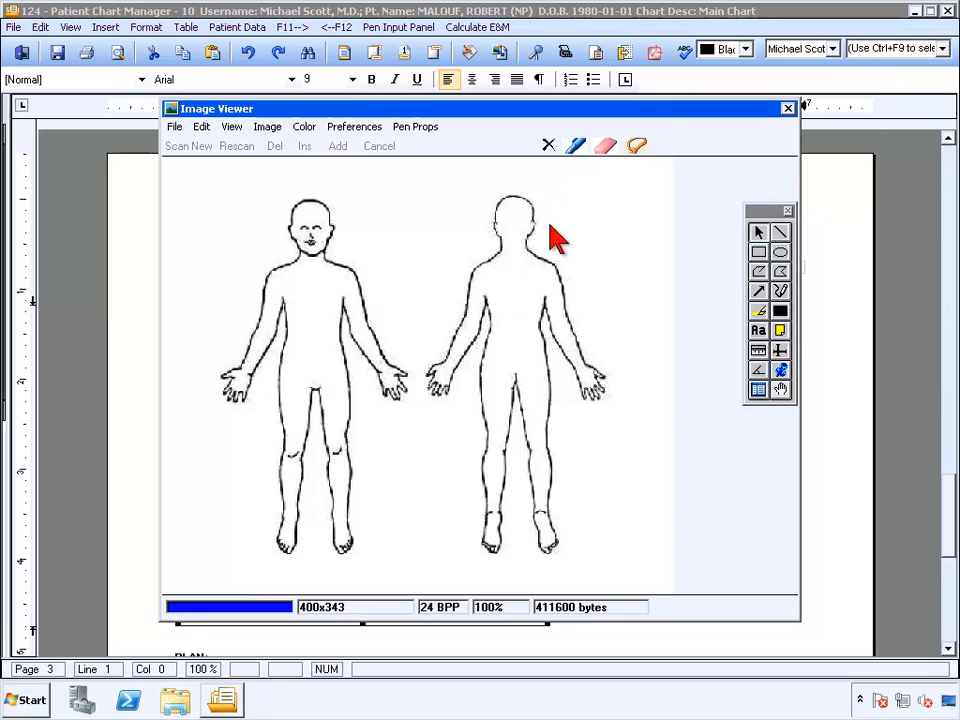
click(576, 147)
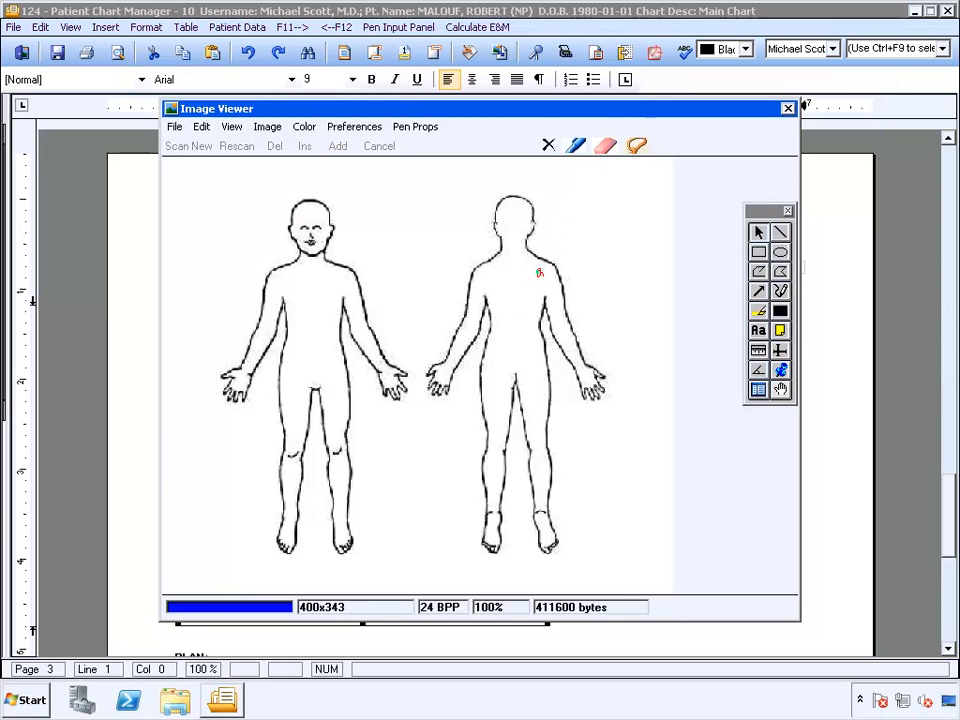
click(788, 107)
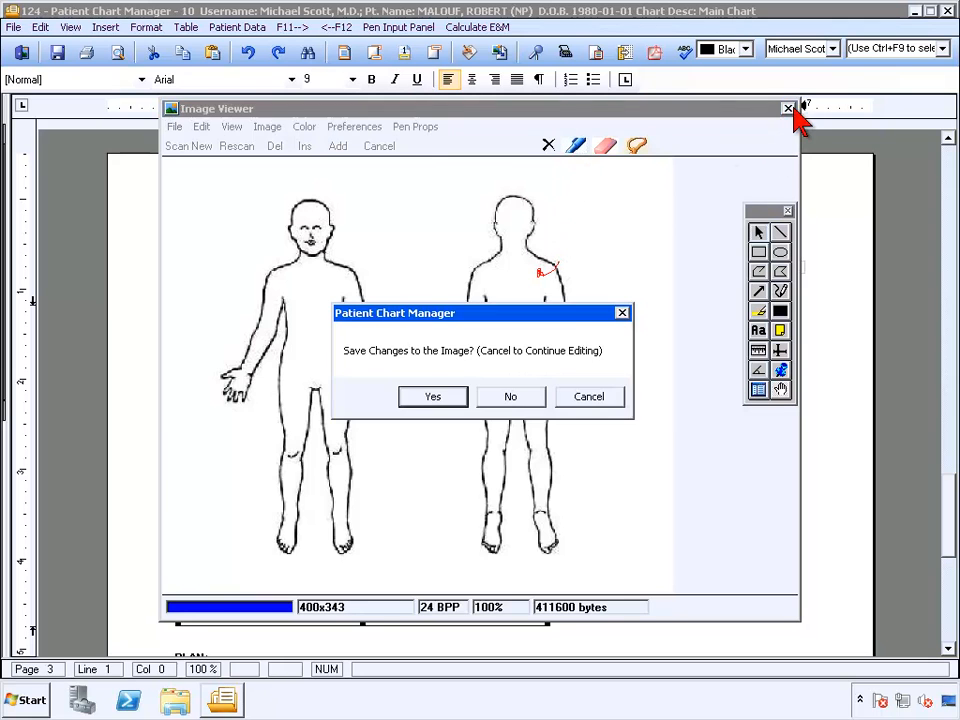
click(438, 398)
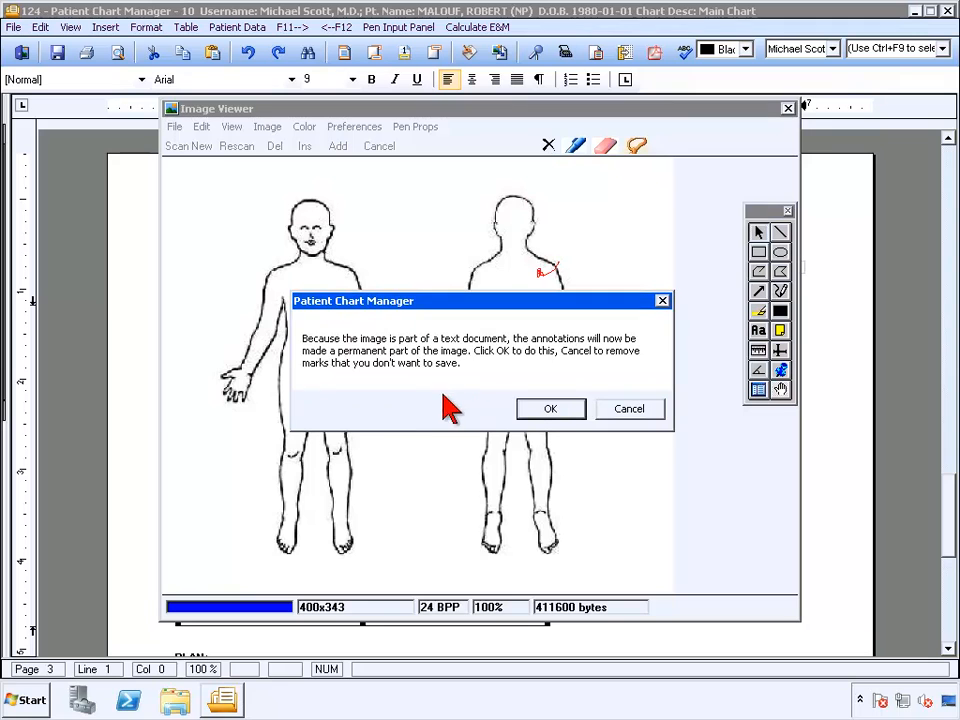
click(553, 408)
Open the note's Treatment Plans and select Comp Metabolic Panel and Lipid Panel under Labs Ordered
scroll(545, 408, down, 3)
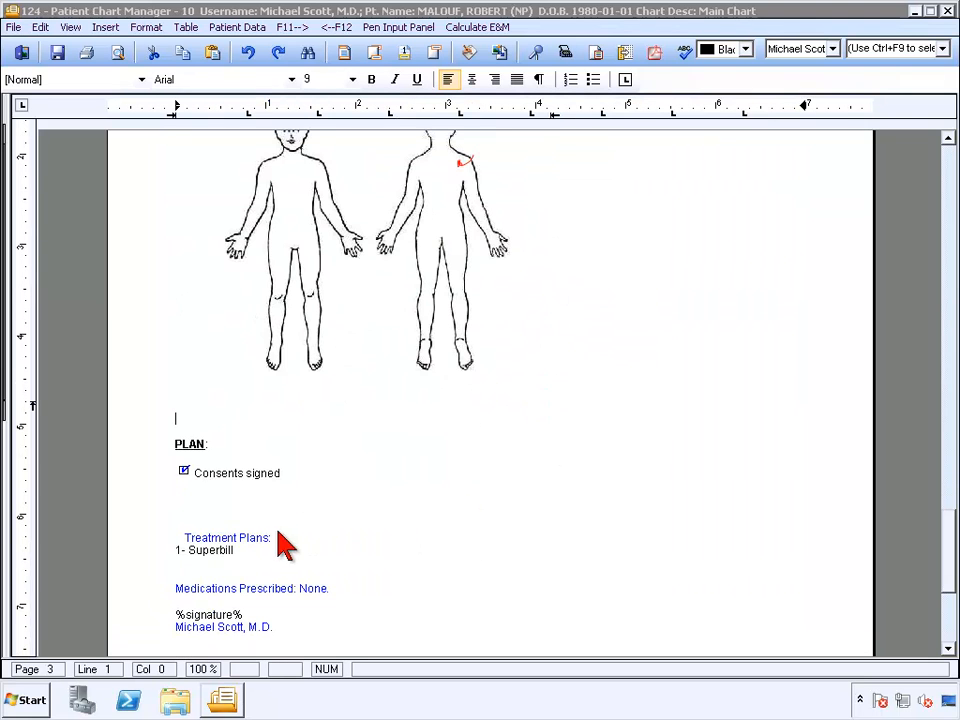
click(244, 541)
double_click(244, 541)
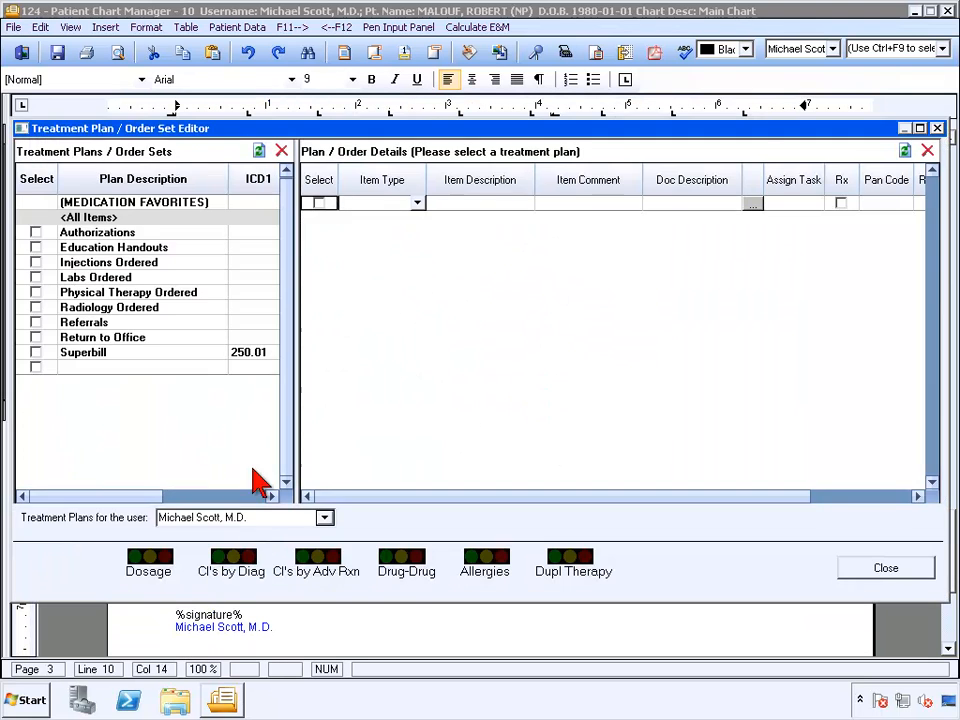
click(182, 277)
click(319, 220)
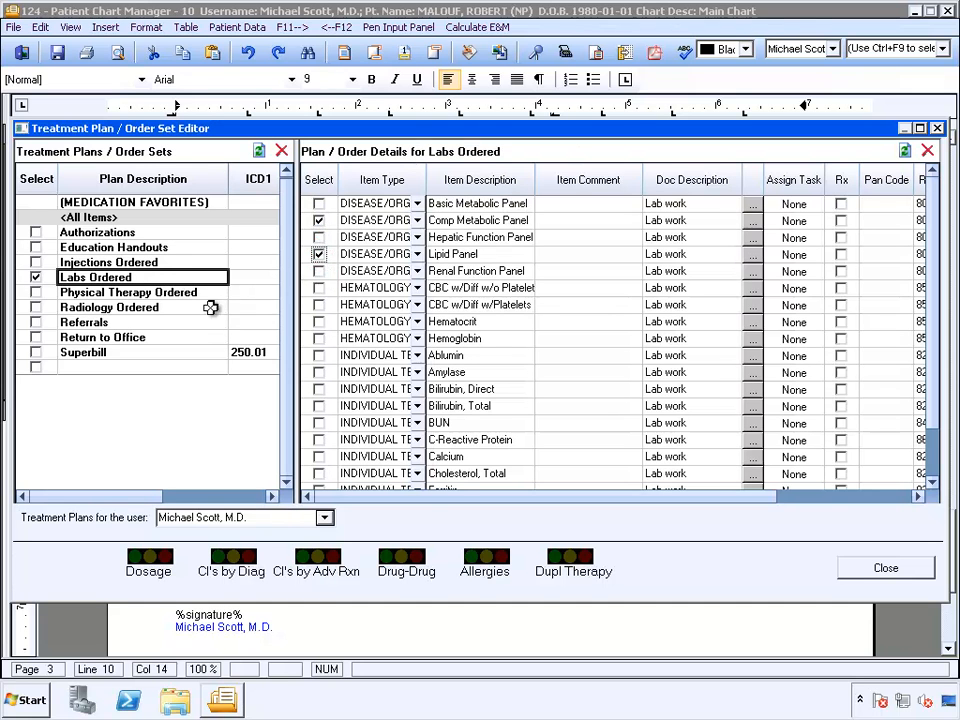
Select both the Eye Exam and the Foot Exam referrals in the Referrals plan
click(190, 322)
click(319, 204)
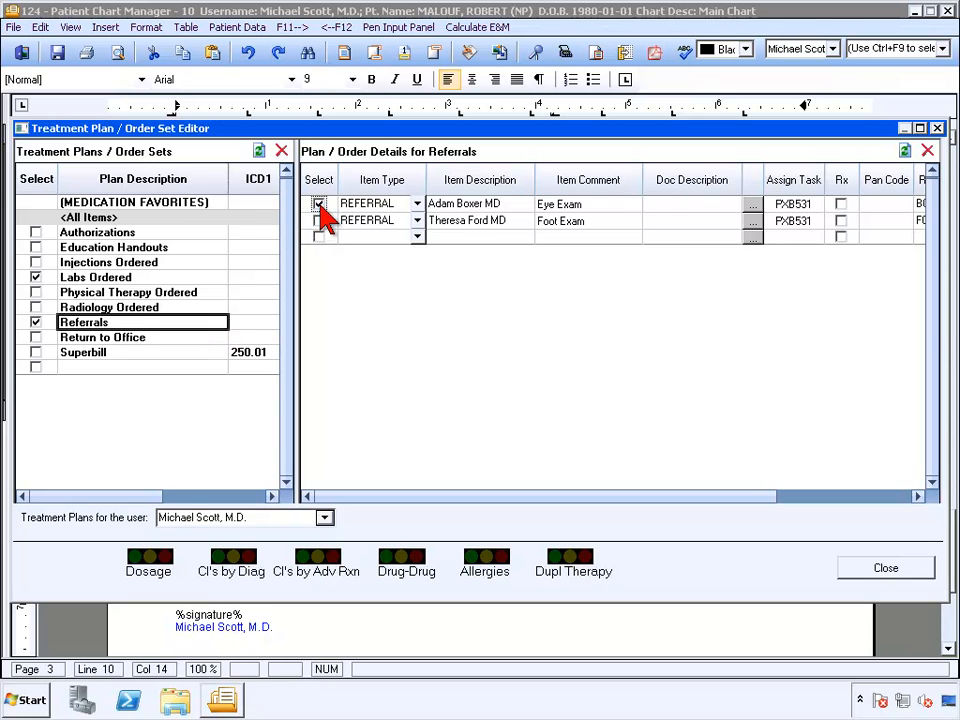
click(319, 220)
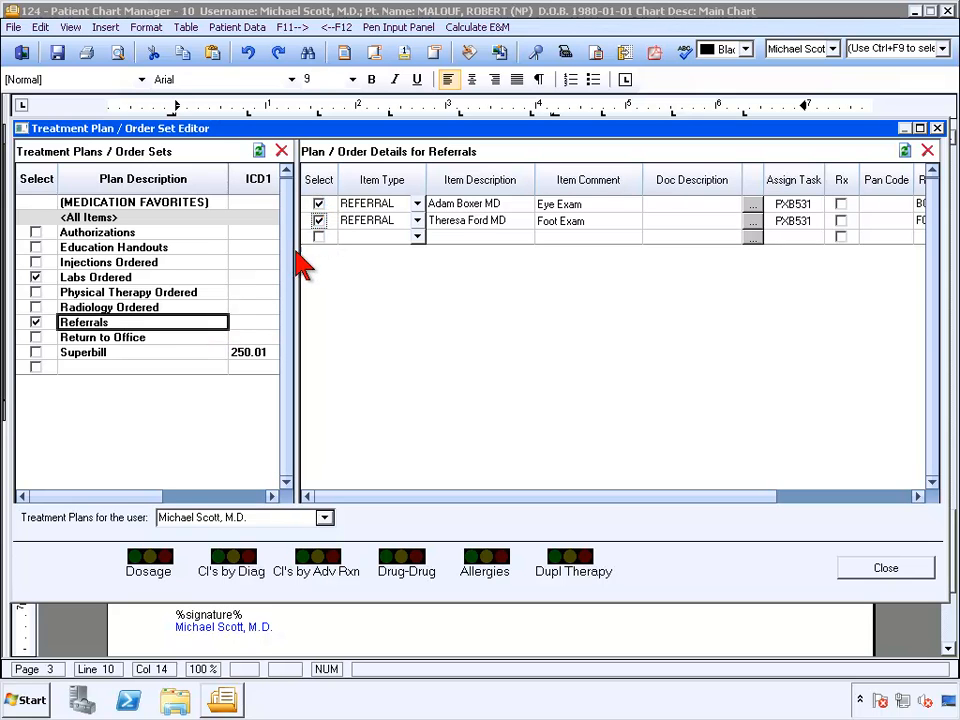
Select the "CV - DASH Diet" education handout and the Cardio Stress Test authorization
click(200, 247)
click(319, 204)
click(199, 232)
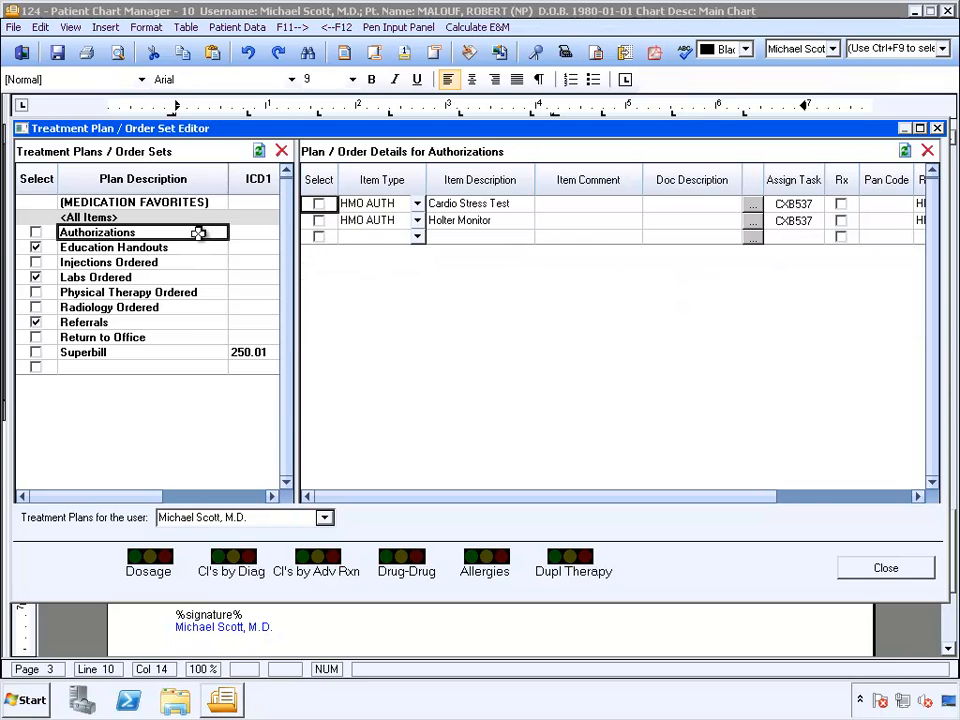
click(320, 205)
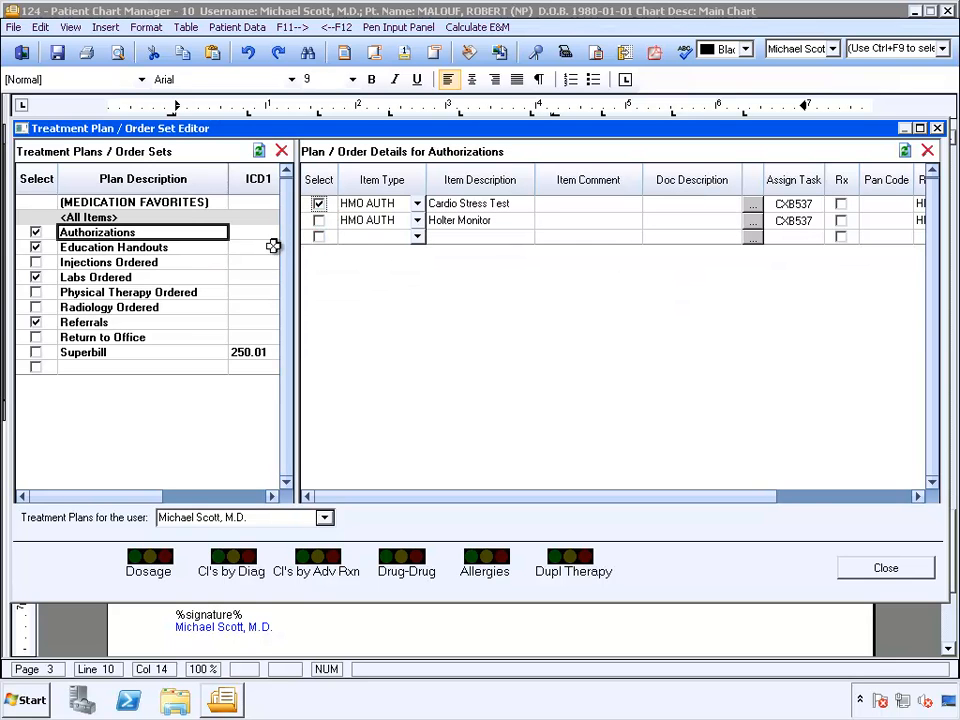
Select the 1 week follow up and the EST PT OFFICE VISIT superbill charge, and transfer the chosen treatment plans to the note
click(204, 337)
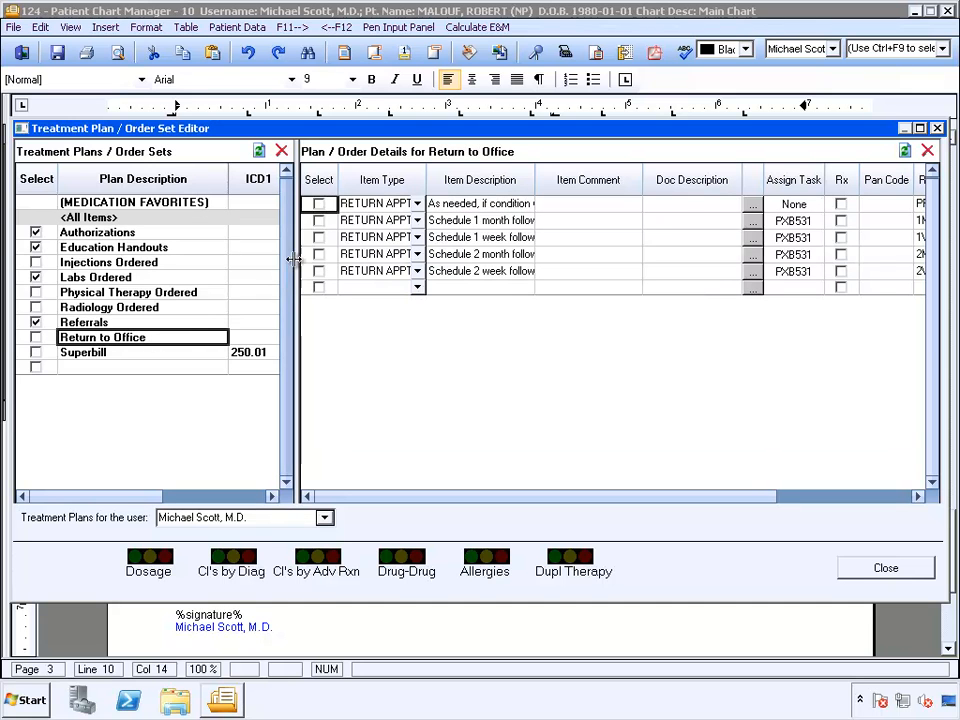
click(319, 237)
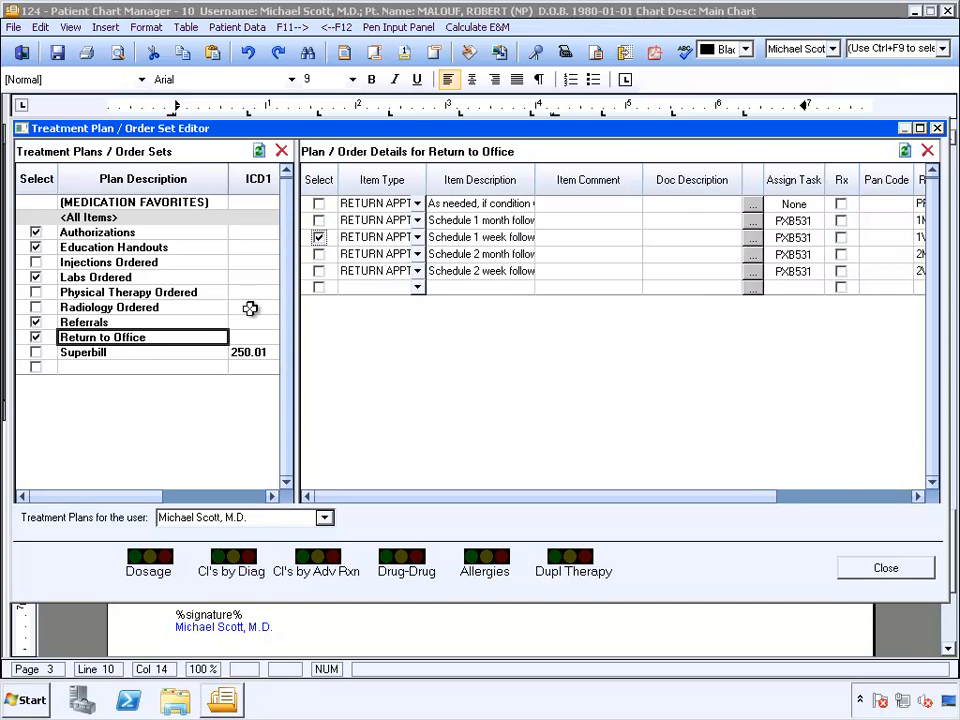
click(178, 353)
click(320, 328)
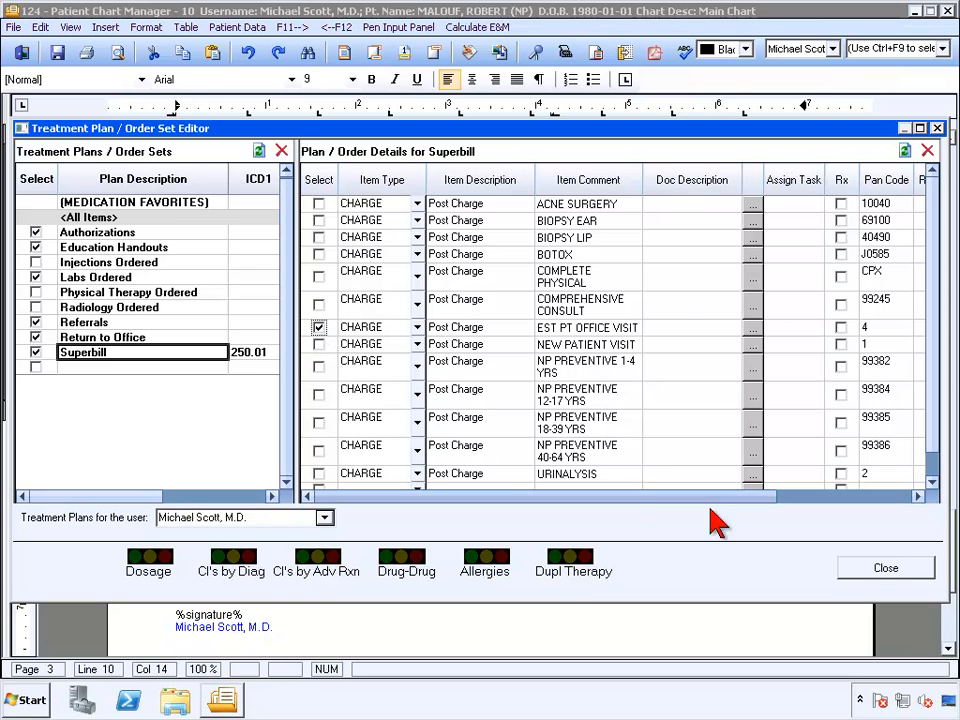
click(855, 565)
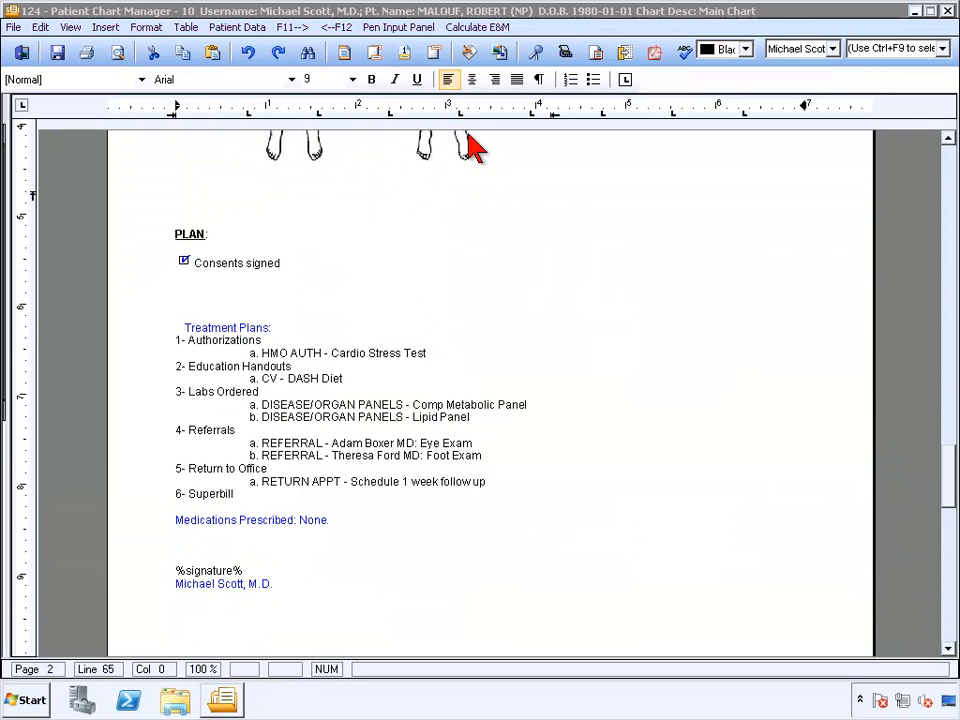
Keep diagnosis 250.01 selected for the visit and send the charges from the charge entry screen
click(464, 54)
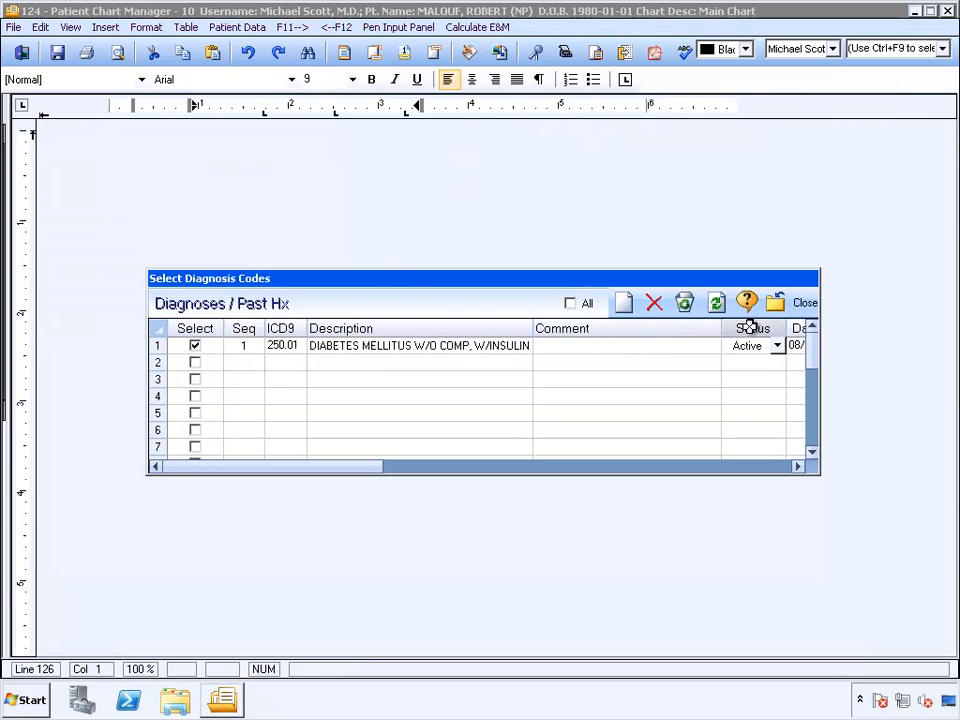
click(797, 303)
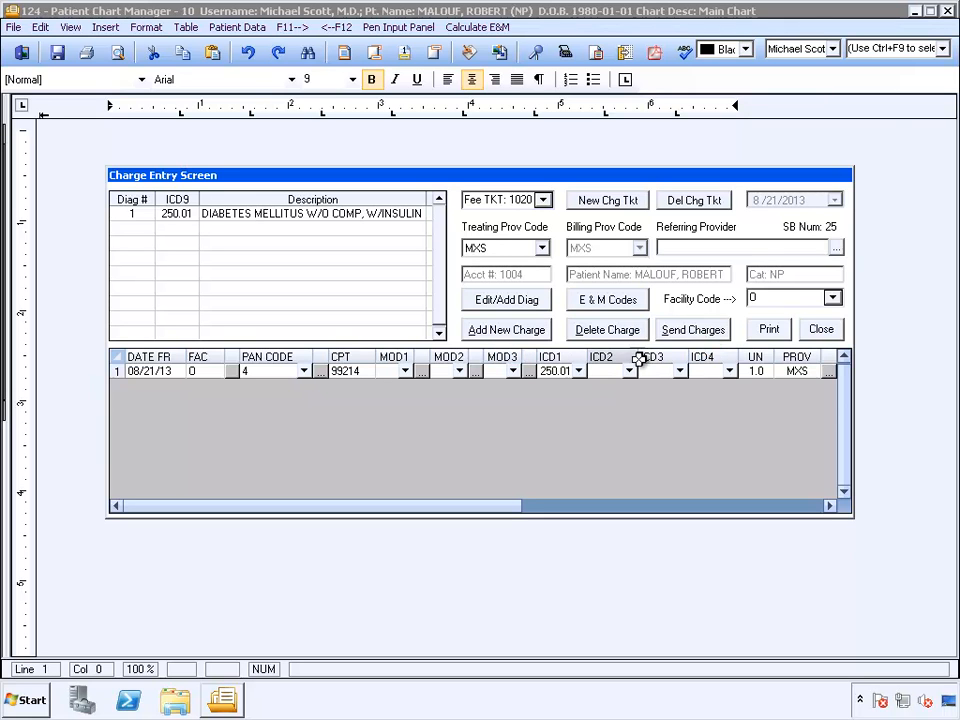
click(697, 343)
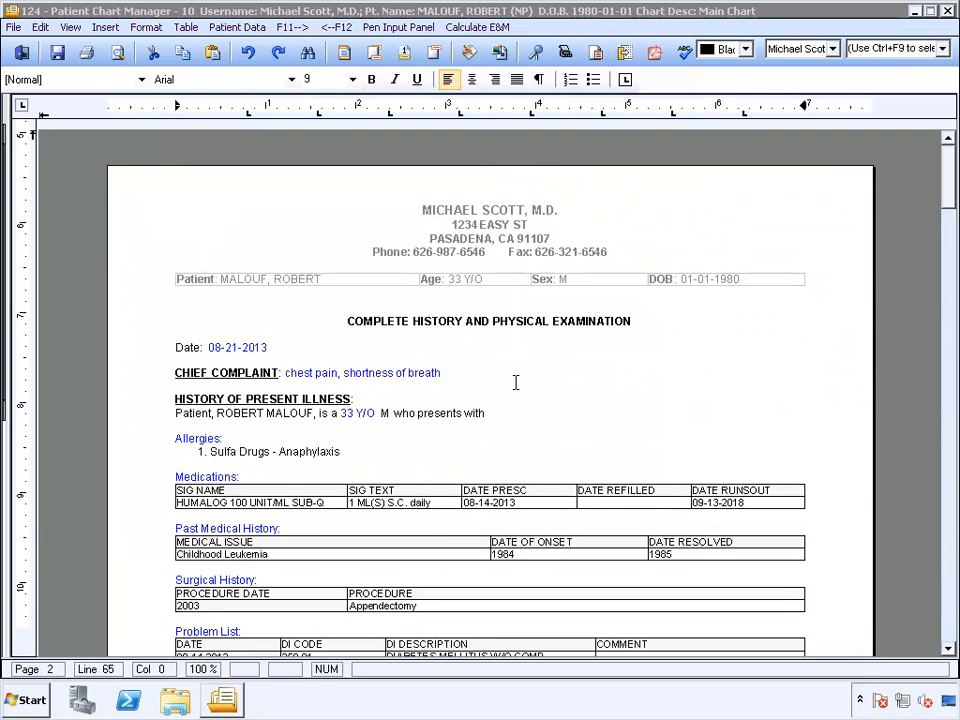
Close the history and physical note with its comment left blank
click(22, 52)
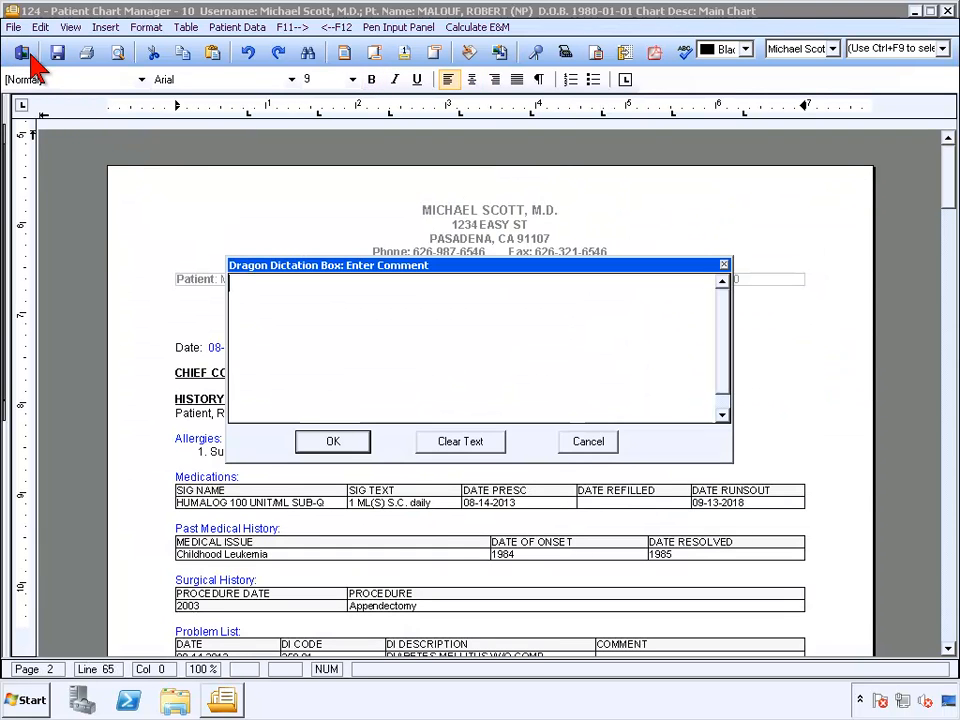
click(340, 442)
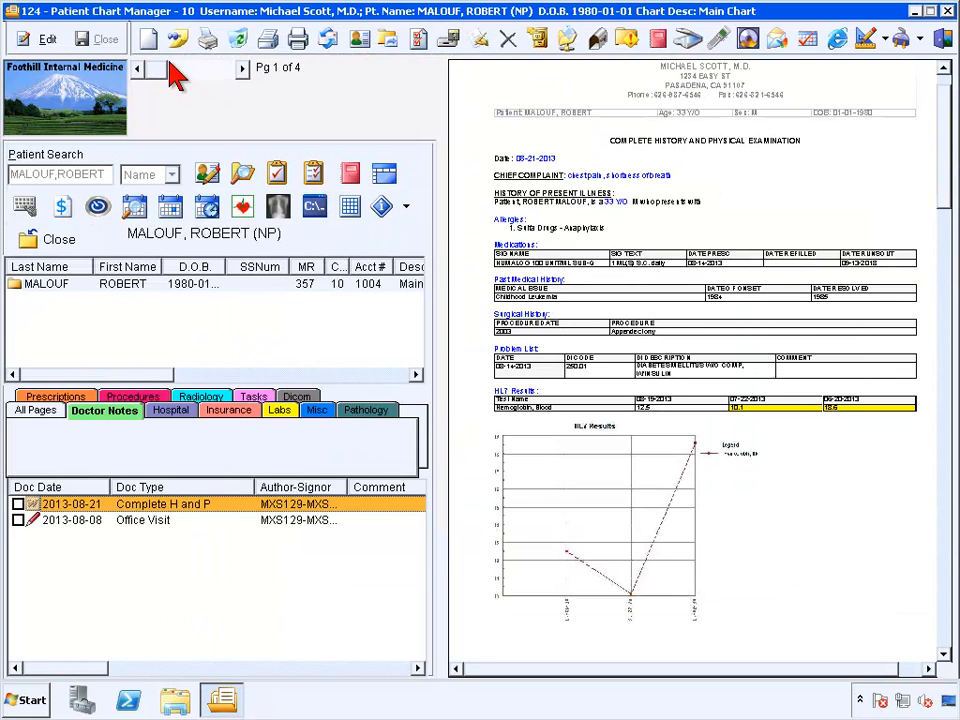
Create a LabCorp requisition dated 8/21/2013 and mark the hsCardiac C-Reactive Protein, Digoxin and GGT tests with an X
click(155, 45)
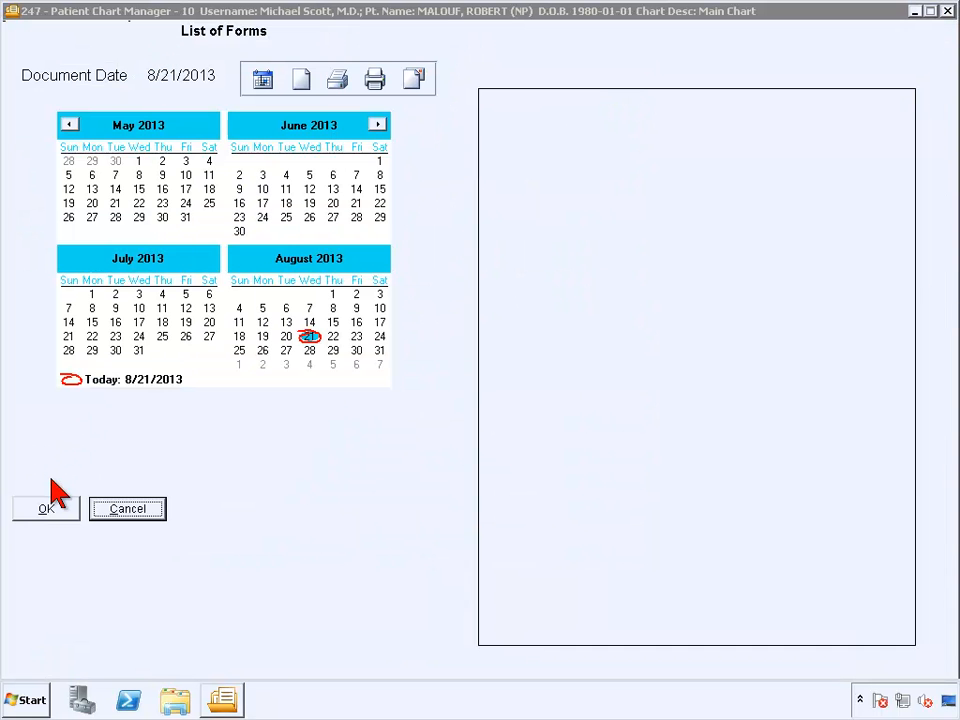
click(47, 510)
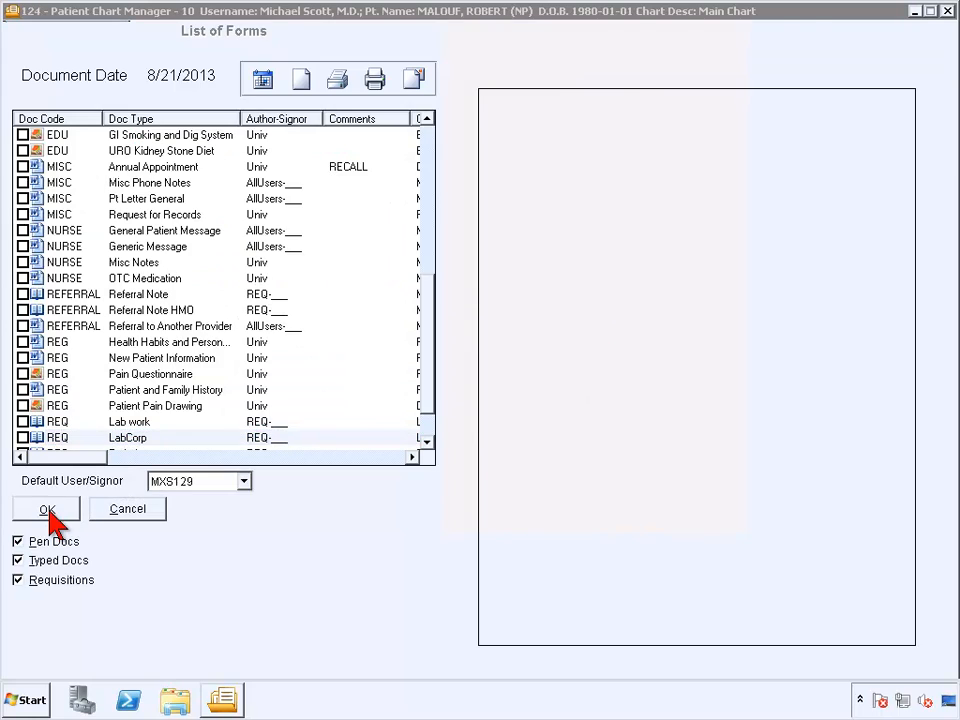
click(47, 512)
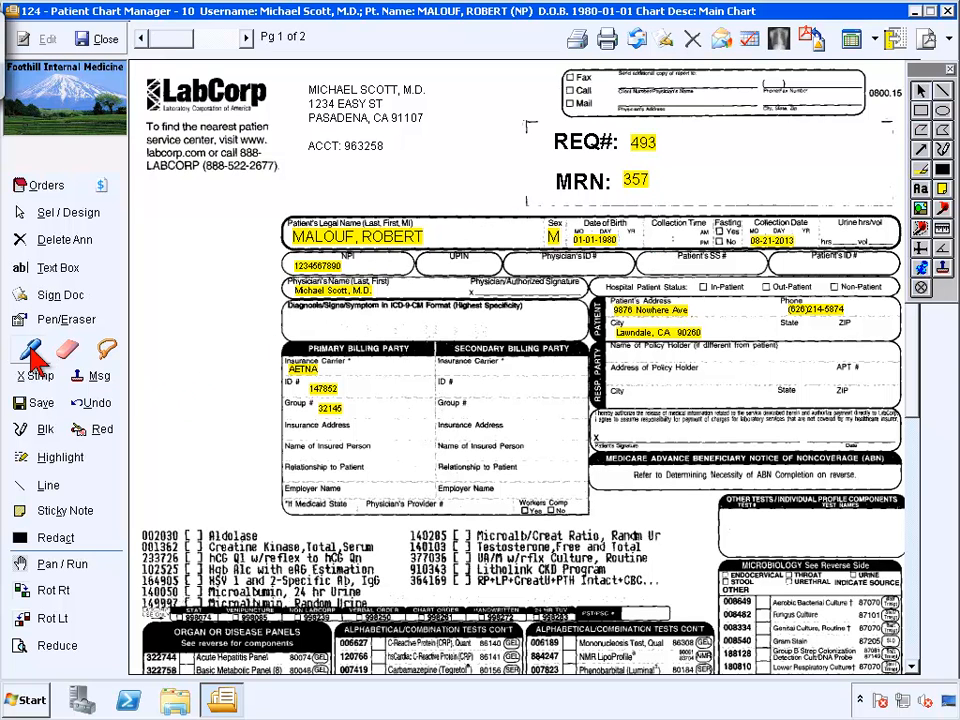
drag(914, 363, 916, 492)
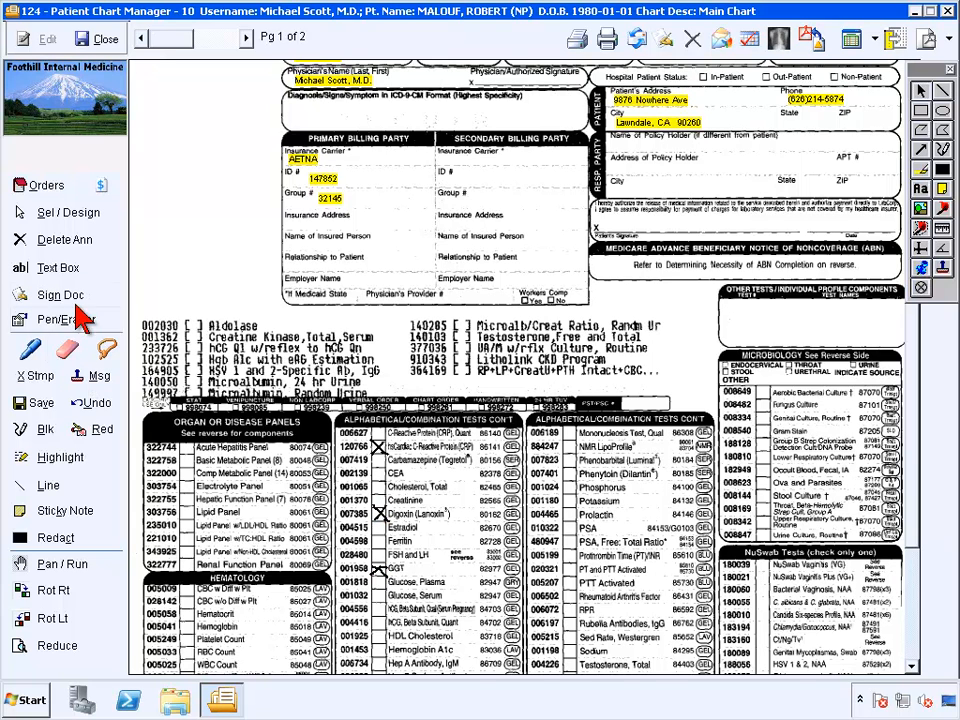
Add a text box in the requisition's diagnosis area reading "Type here... or use Dragon... or use shortcuts: 250.01 Diabetes Mellitus w/o complications"
mouse_move(285, 97)
mouse_down()
mouse_move(423, 101)
mouse_move(580, 128)
mouse_up()
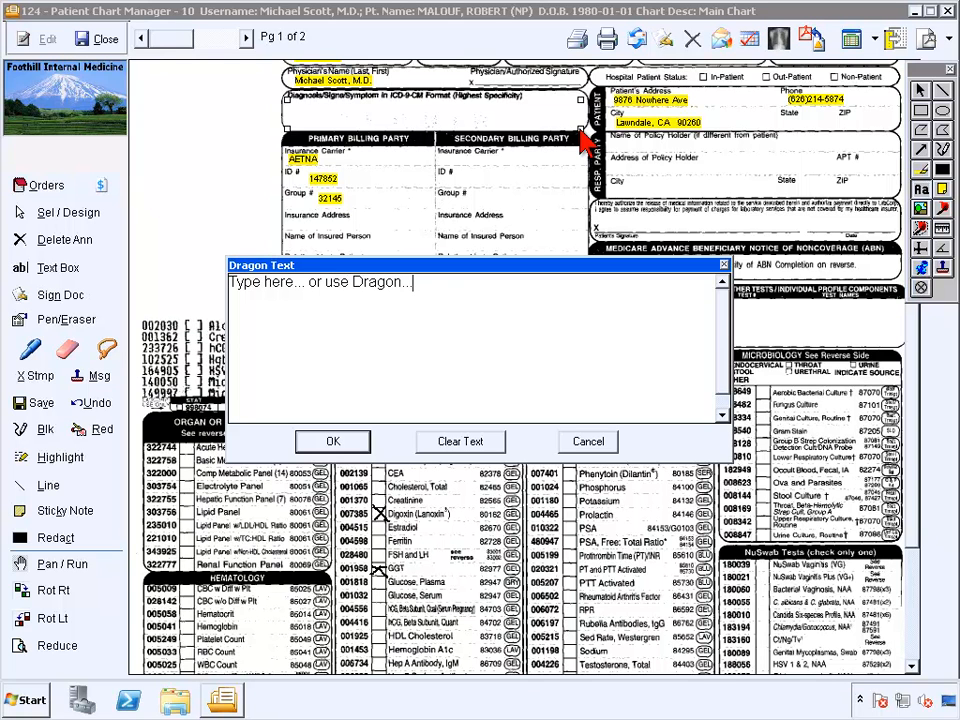
text(shortcuts: 250.01  Diabetes Mellitus)
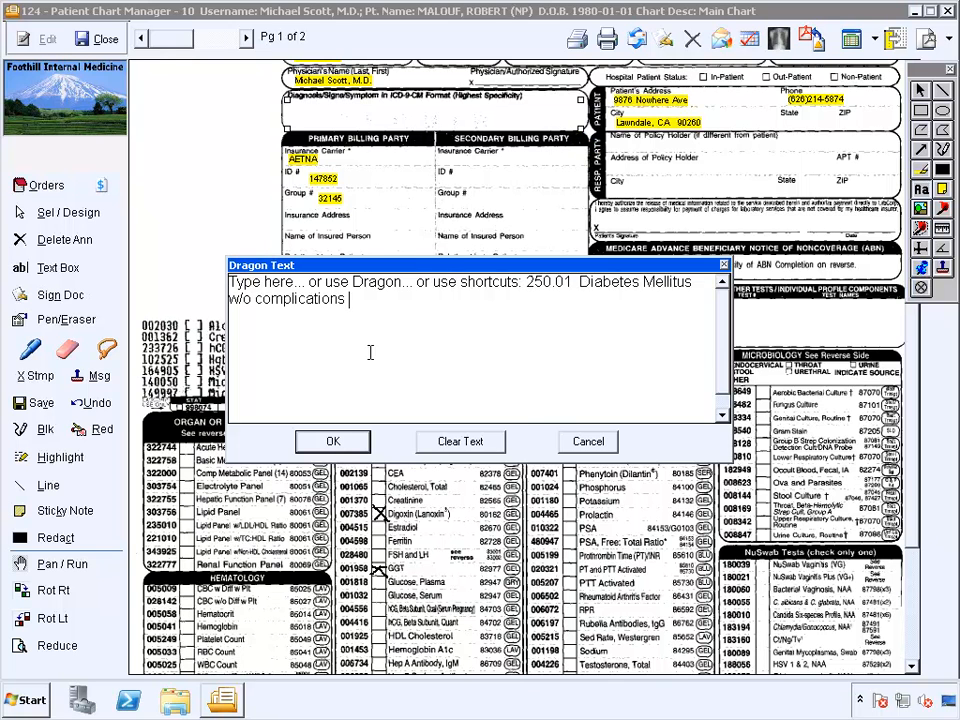
click(345, 442)
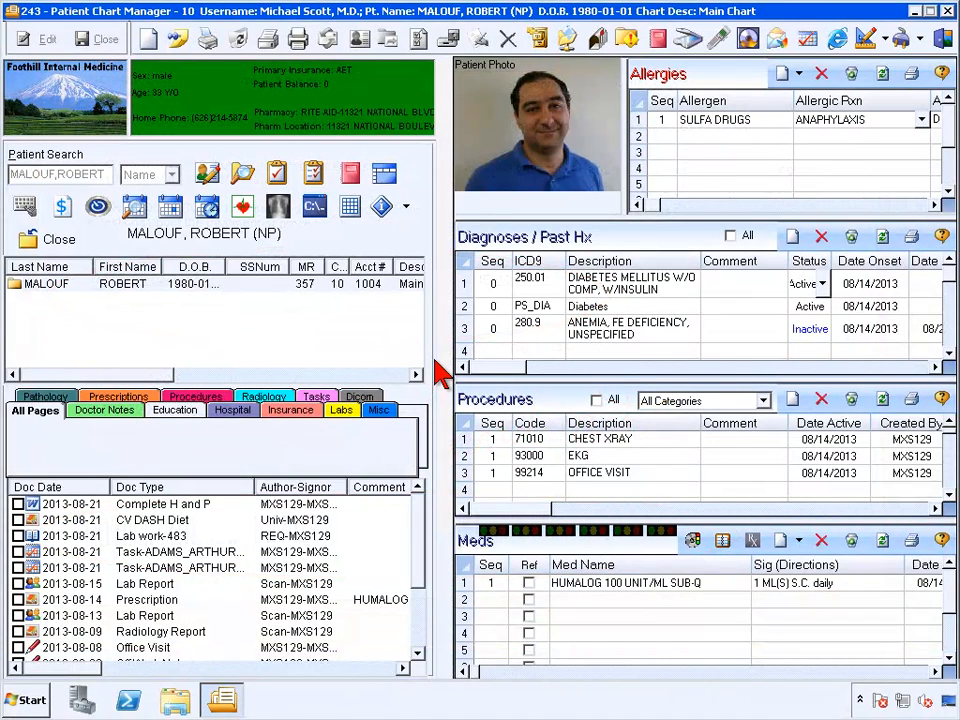
Look up diagnosis 250.01 from the patient's problem list on Medline Plus and record the education information as reviewed/given to the patient
right_click(658, 285)
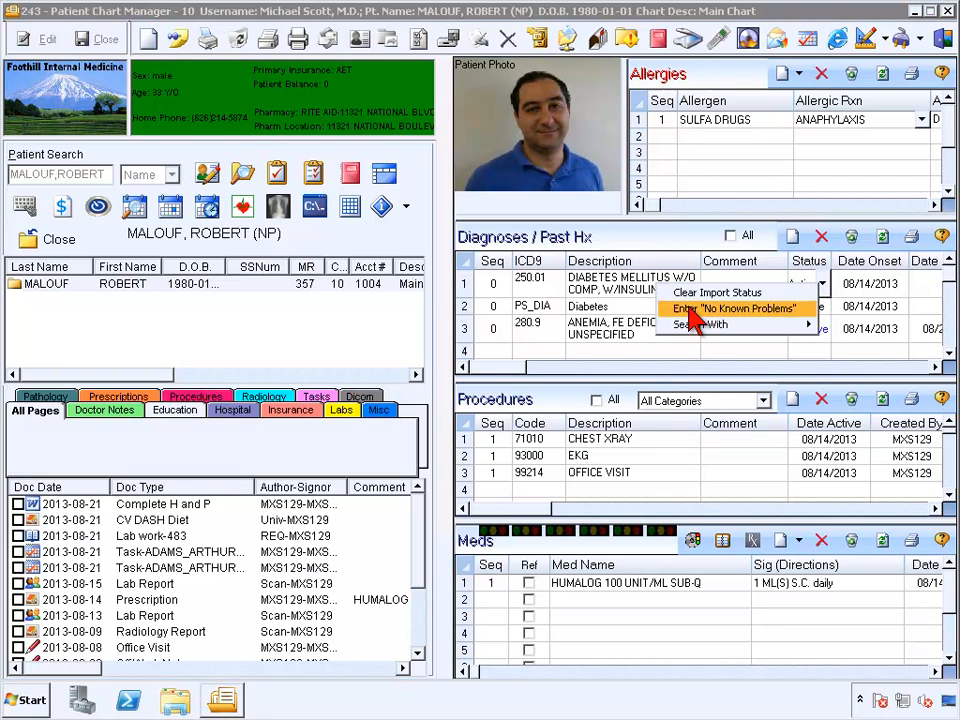
mouse_move(710, 333)
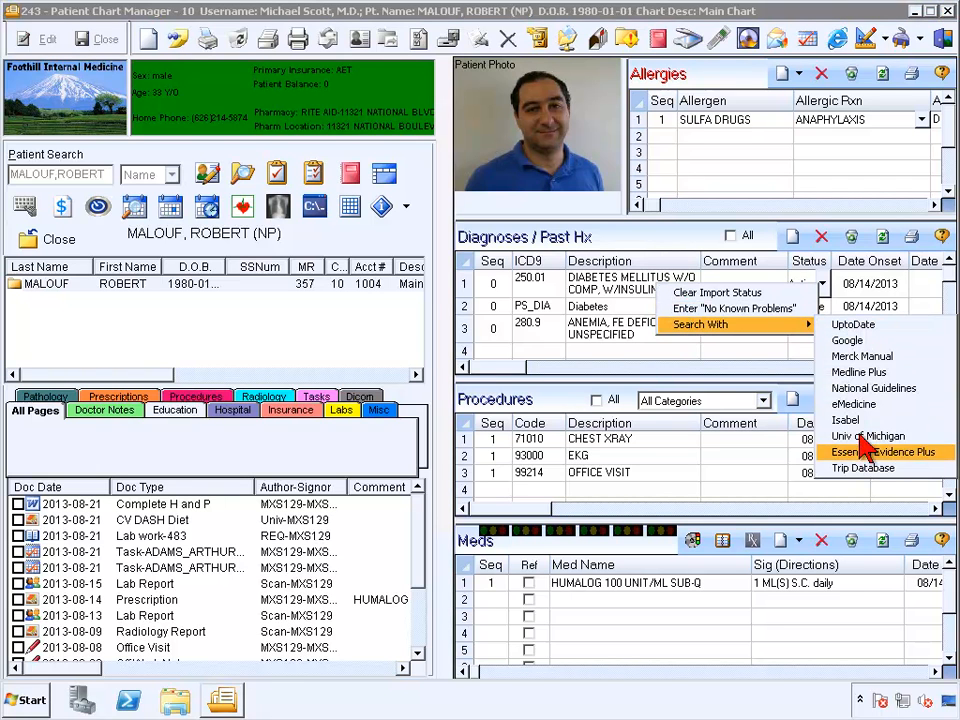
click(886, 374)
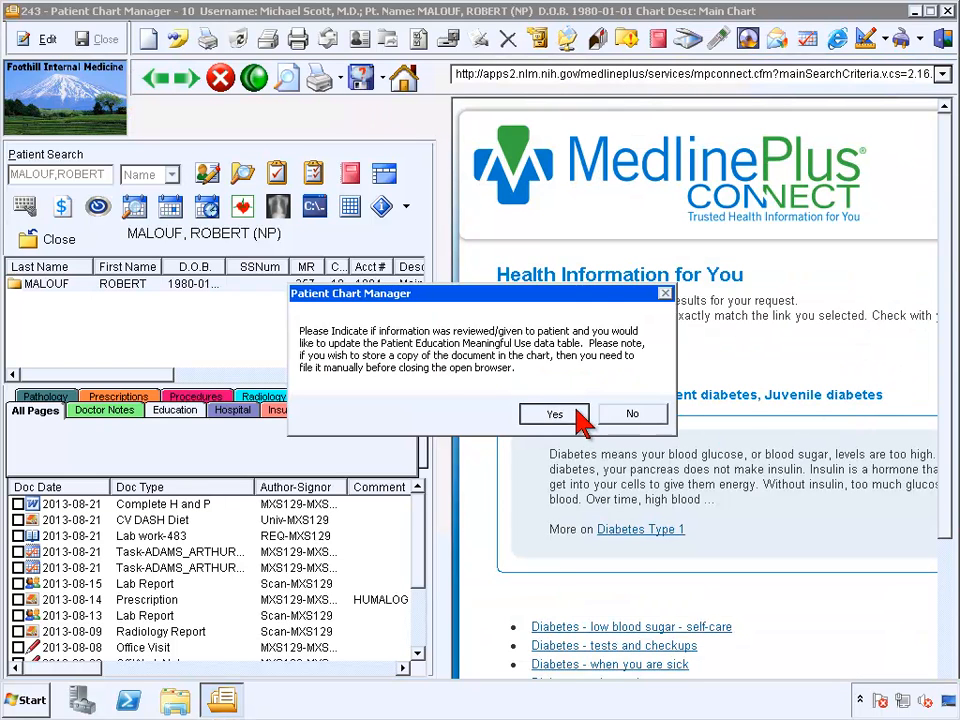
click(553, 414)
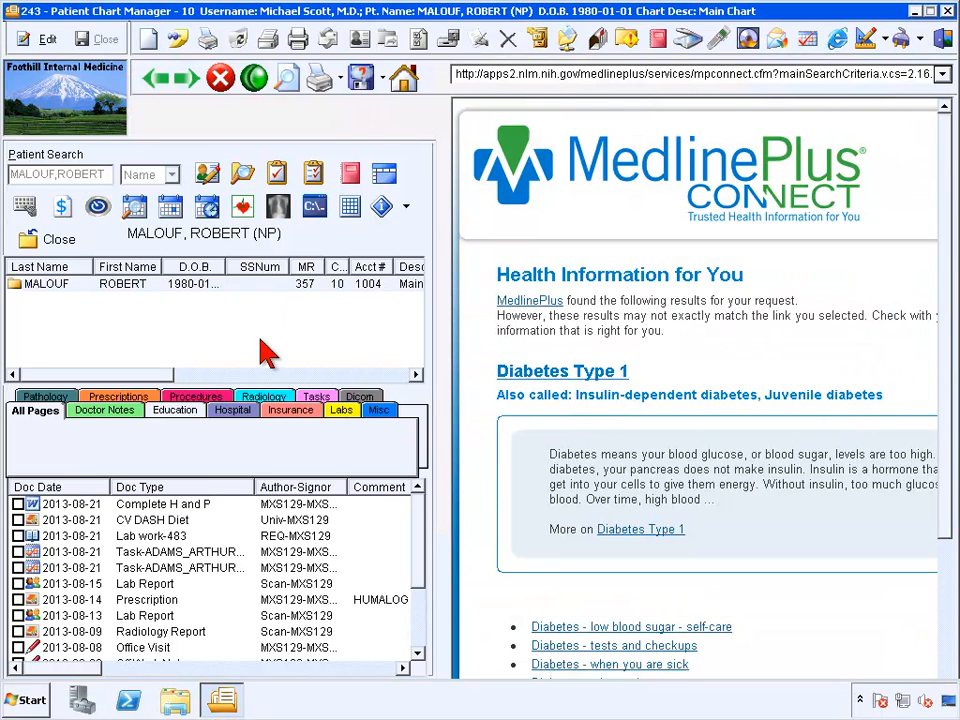
Expand the MedlinePlus diabetes page to the full window and view its printer choices and document save formats
click(41, 40)
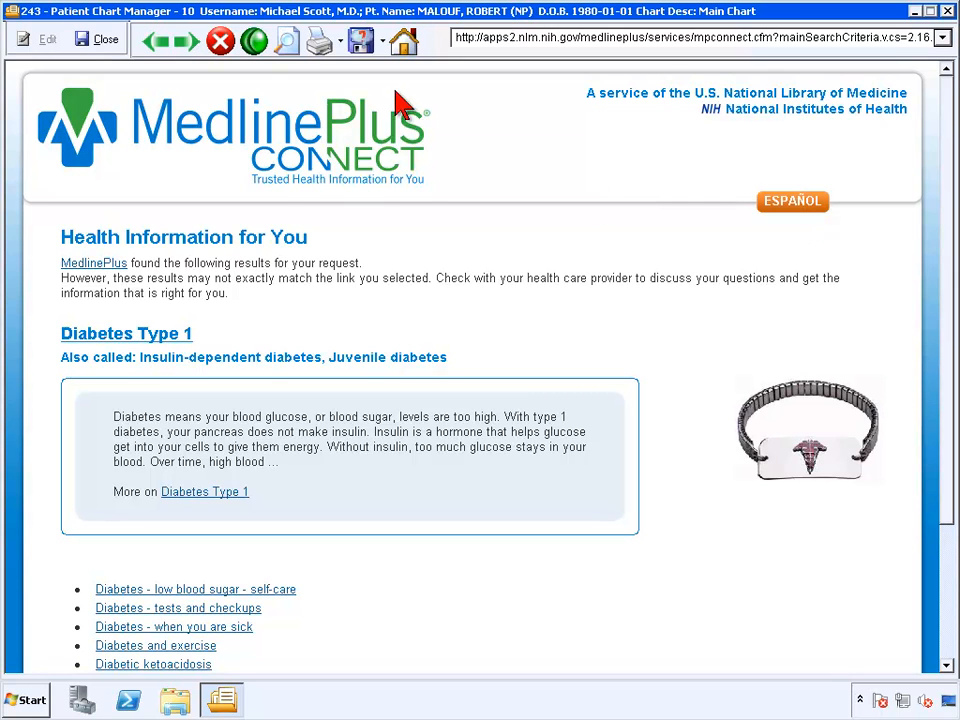
click(341, 43)
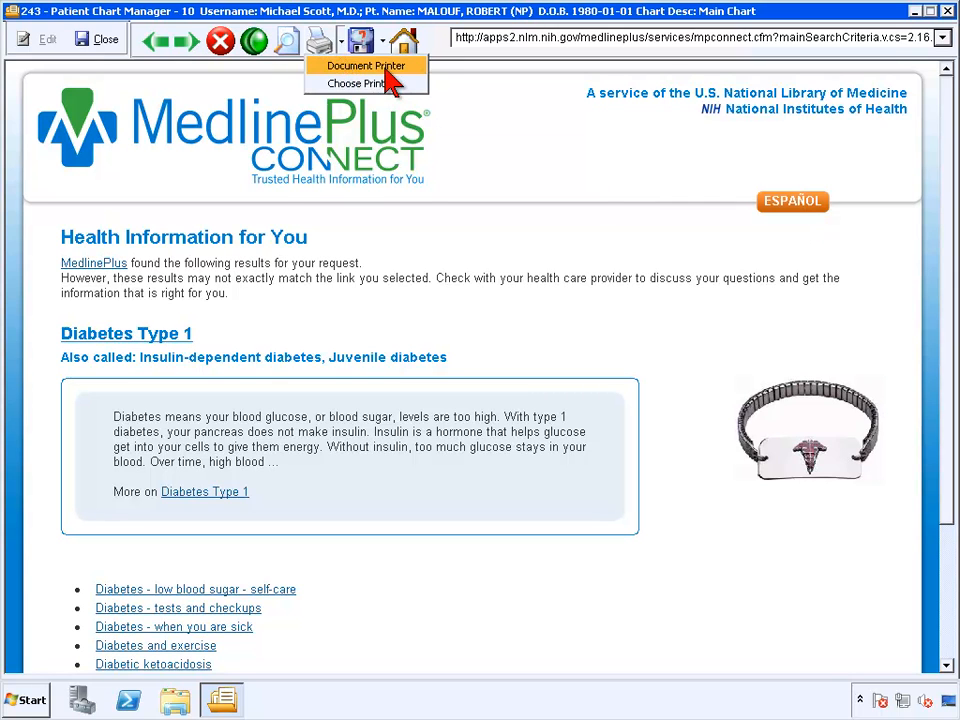
click(382, 44)
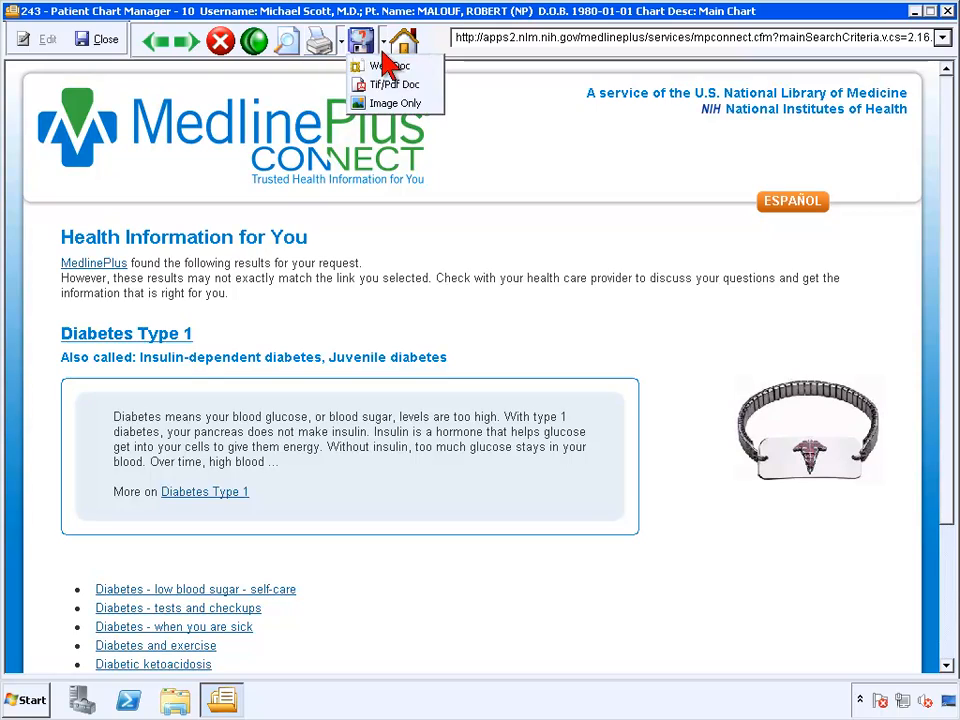